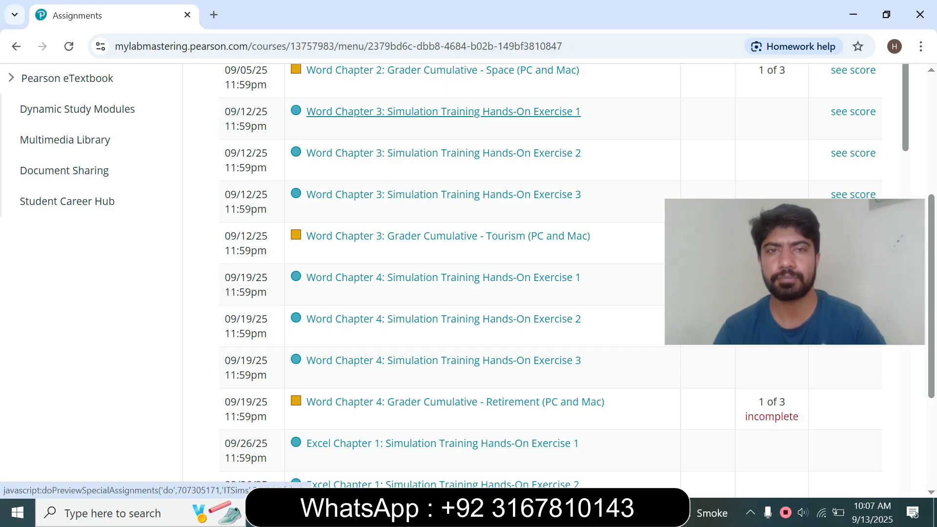
- Open and launch the Word Chapter 3: Simulation Training Hands-On Exercise 1 assignment in a maximized window
left_click(442, 112)
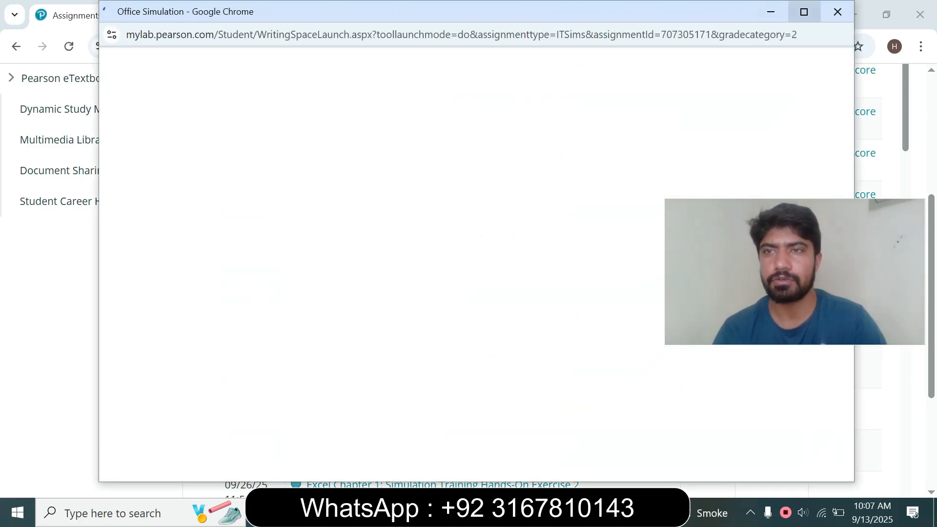
left_click(803, 12)
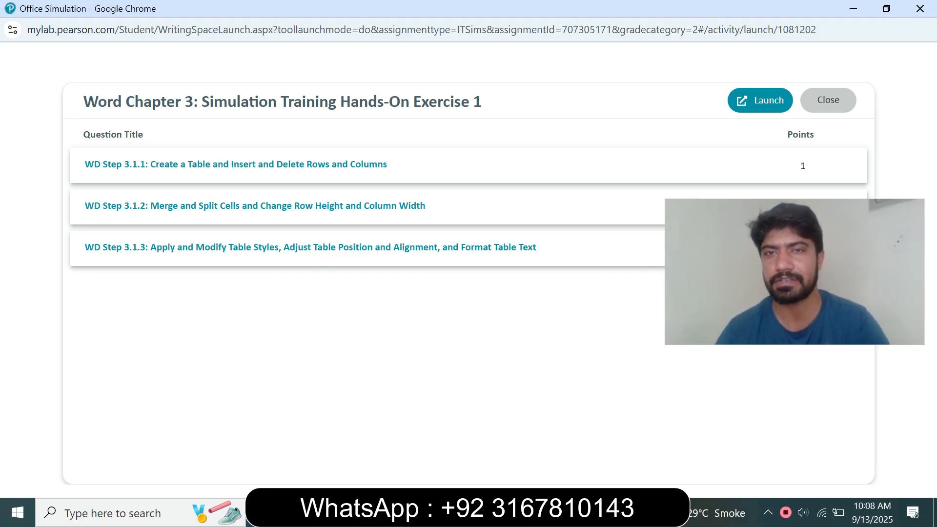
left_click(759, 100)
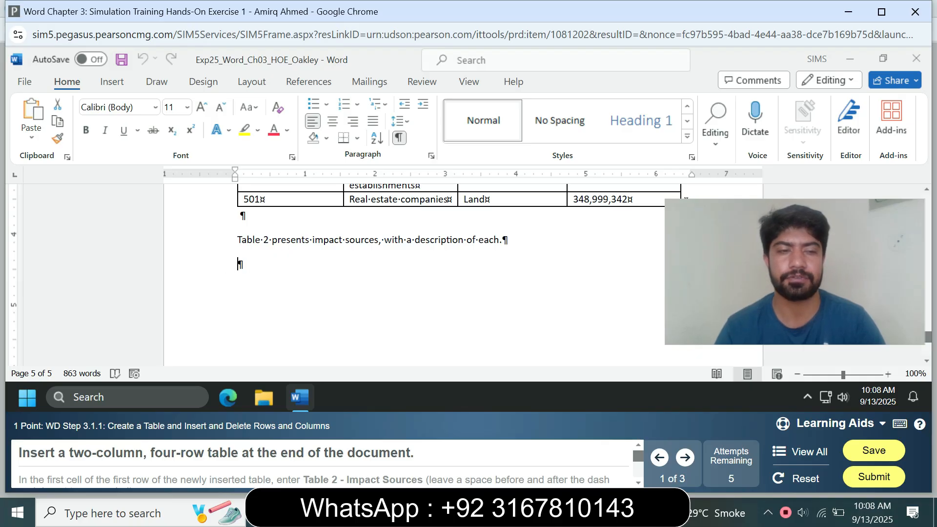
- Insert a table with 2 columns and 4 rows at the end of the document
left_click(112, 82)
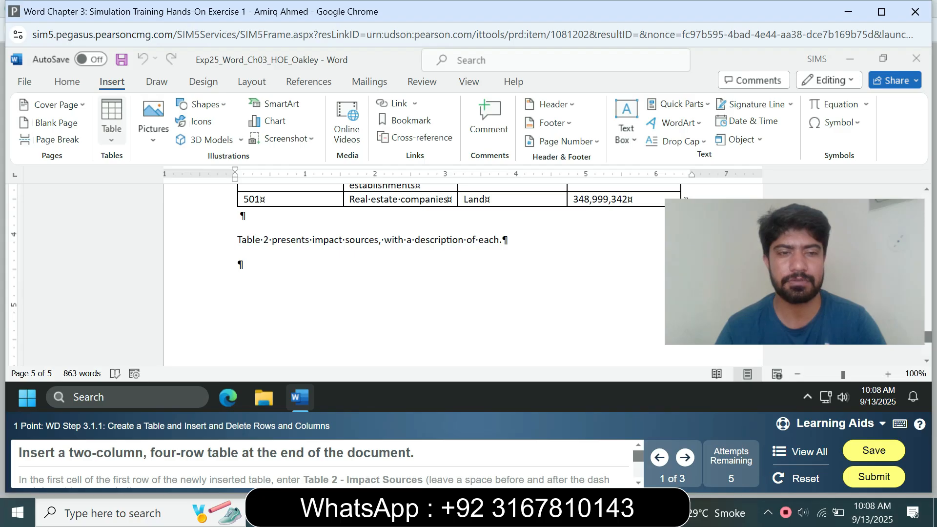
left_click(111, 122)
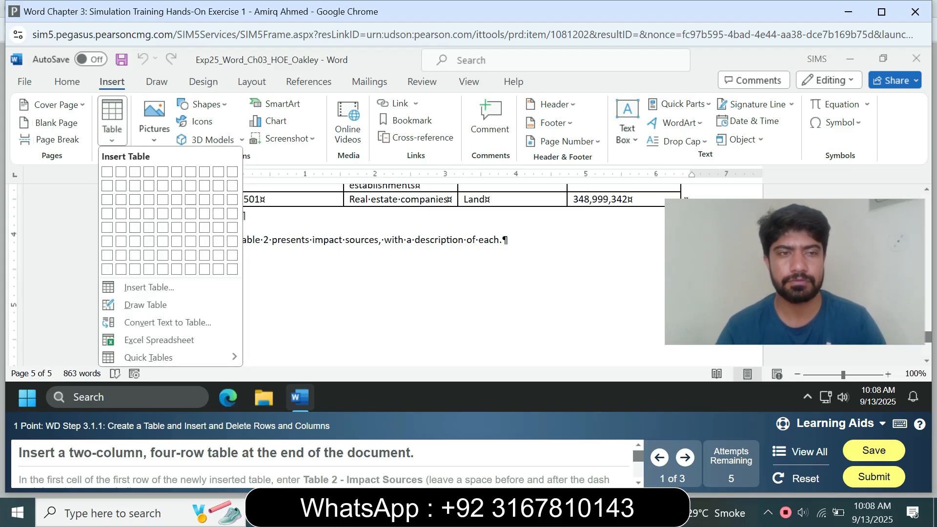
left_click(112, 122)
left_click(112, 122)
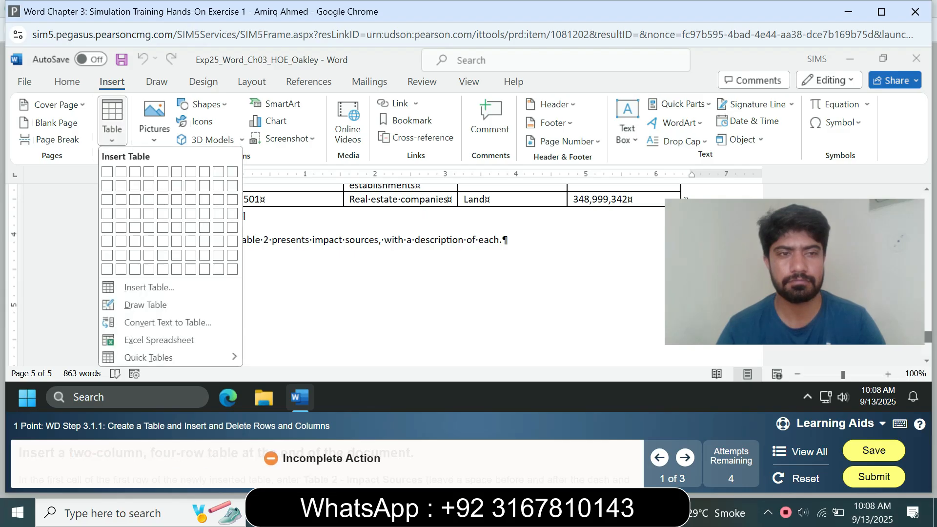
left_click(149, 287)
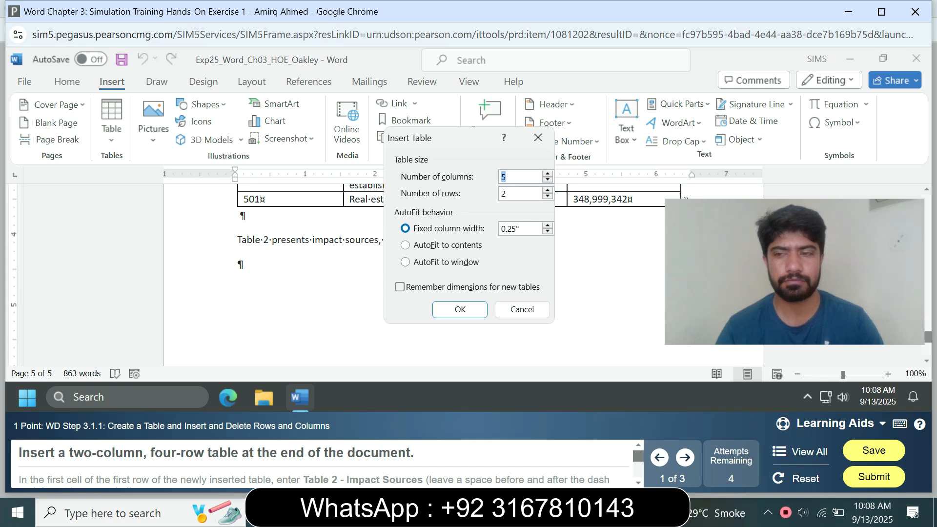
type("2")
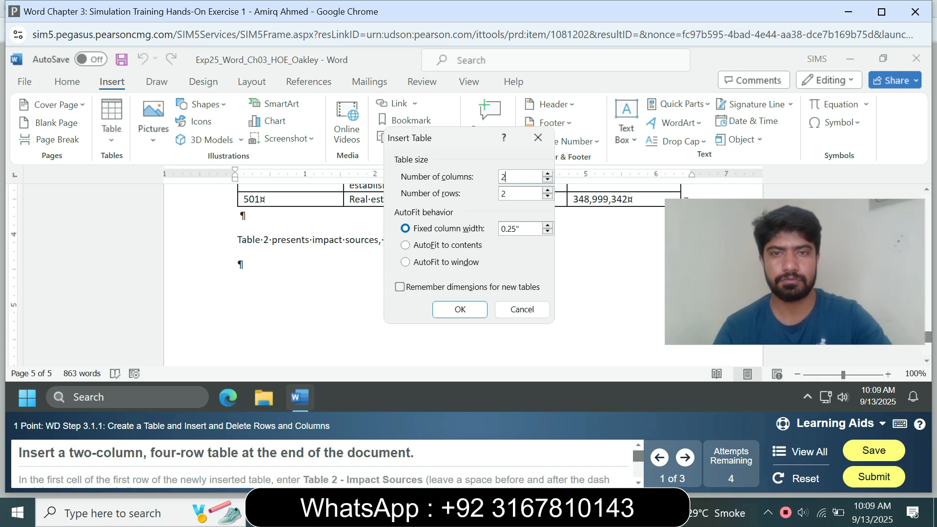
key("Tab")
type("4")
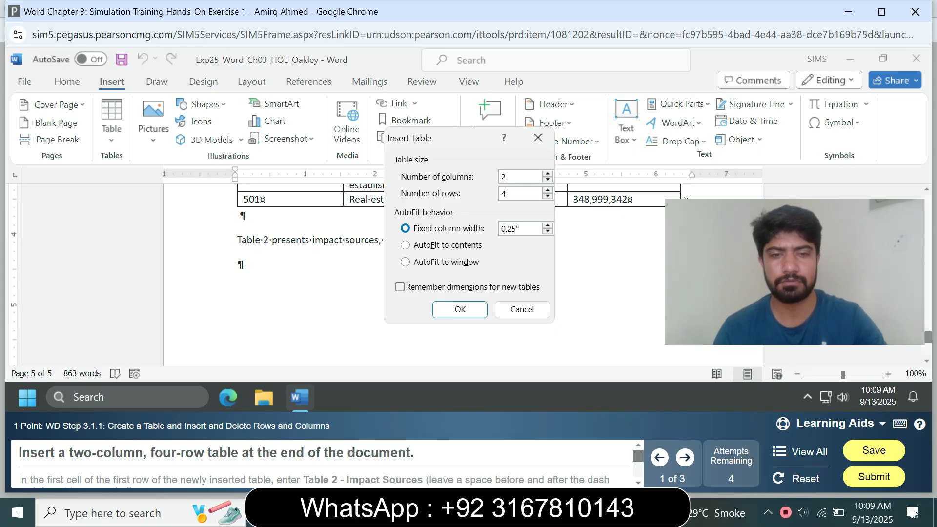
key("Return")
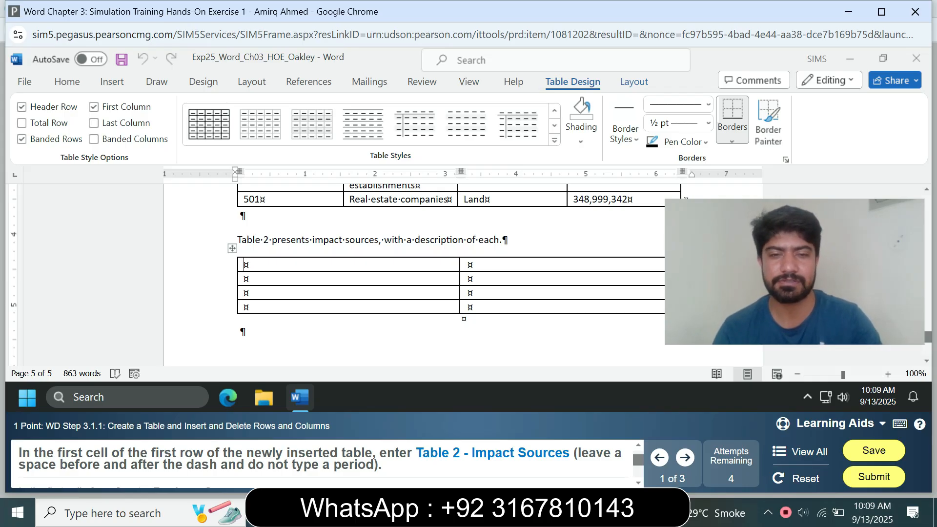
- Enter "Table 2 - Impact Sources" in the first cell of the new table's first row
type("Ta")
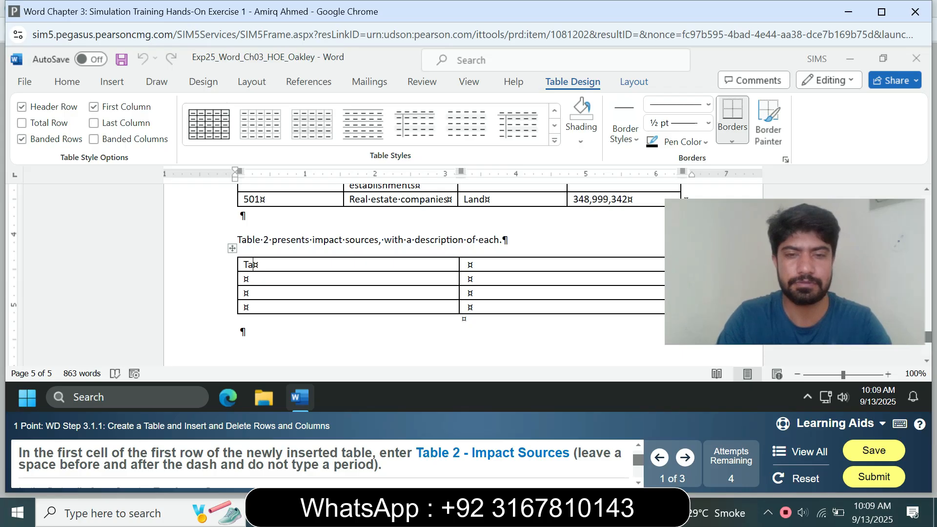
type("ble")
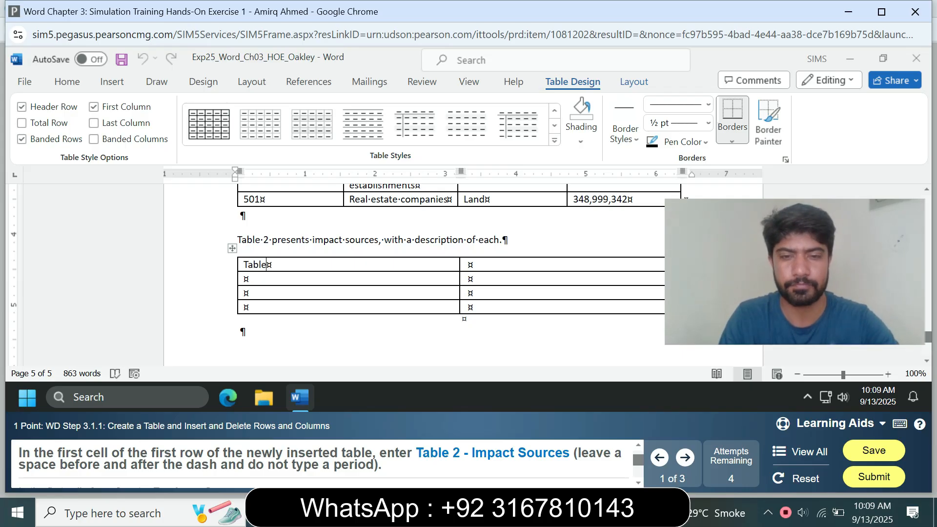
type(" 2 ")
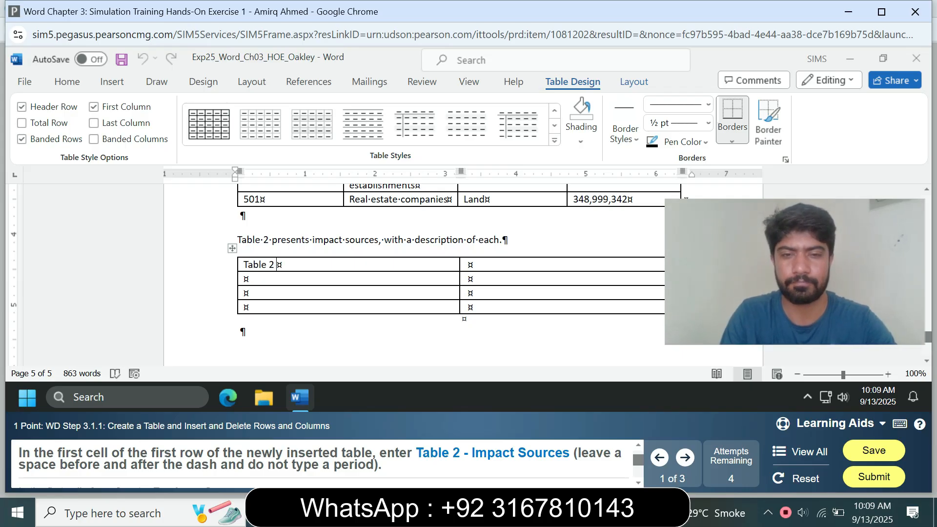
type("- I")
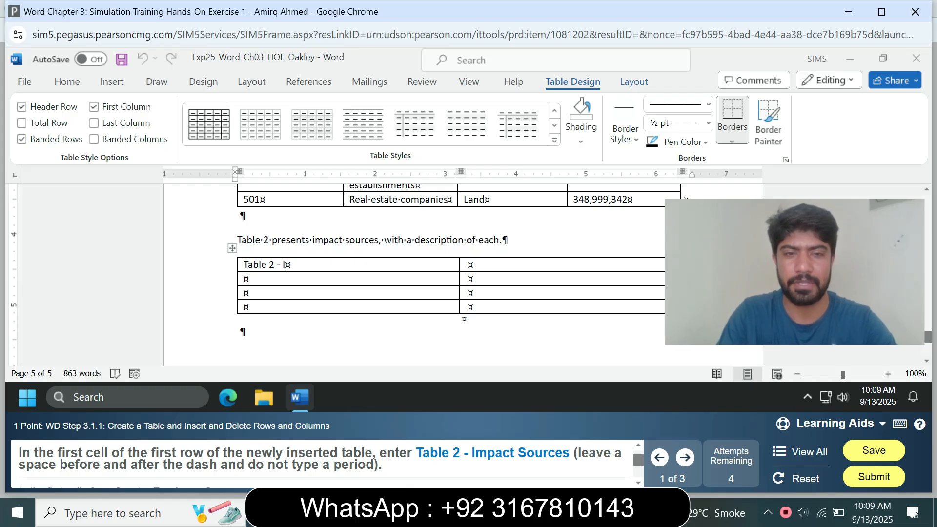
type("mpa")
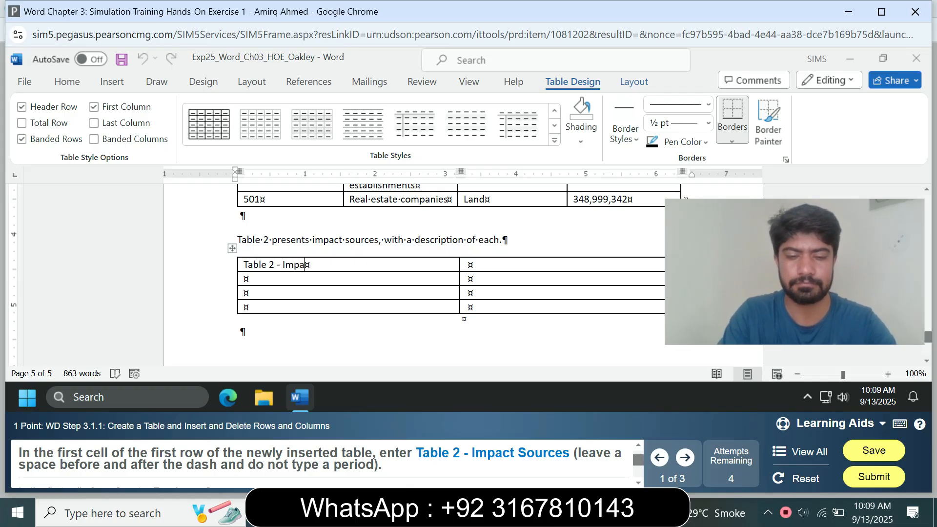
type("ct Sources")
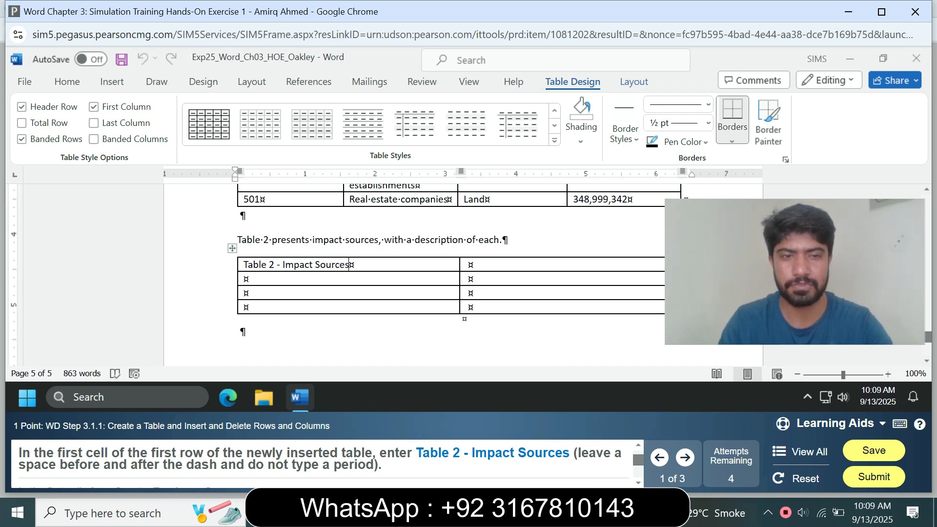
key("Tab")
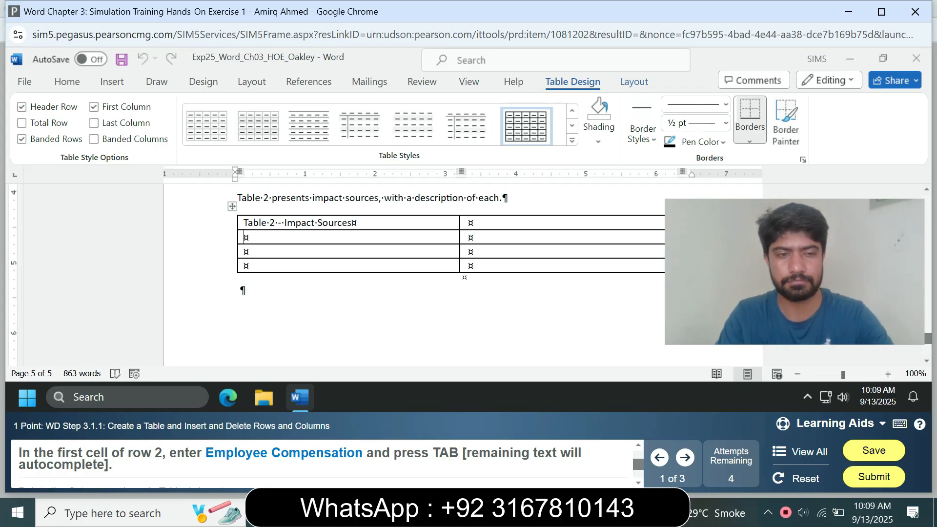
- Enter "Employee Compensation" in the first cell of row 2 and move to the next cell
type("E")
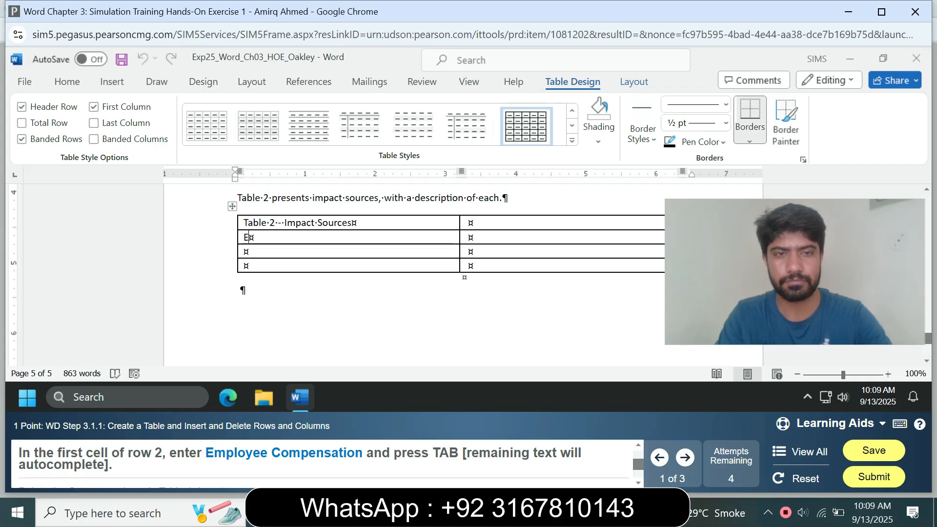
type("m")
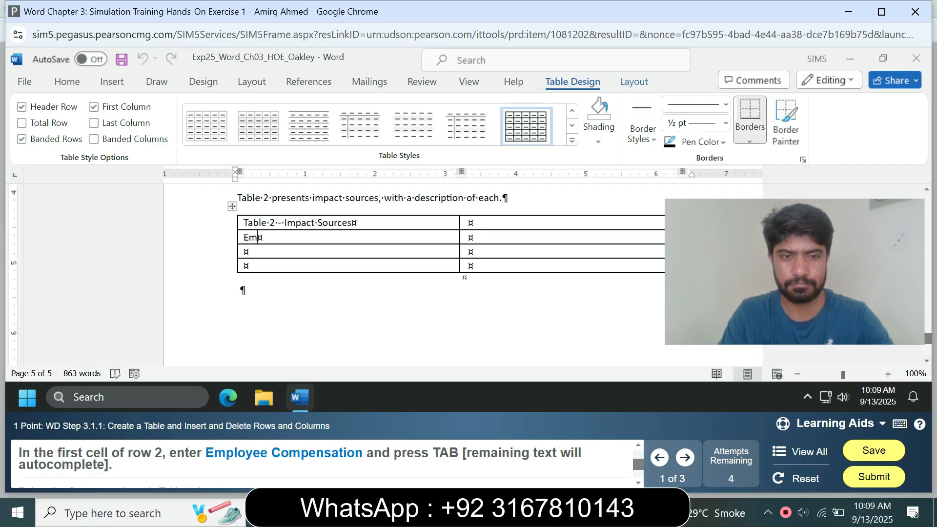
type("ployee")
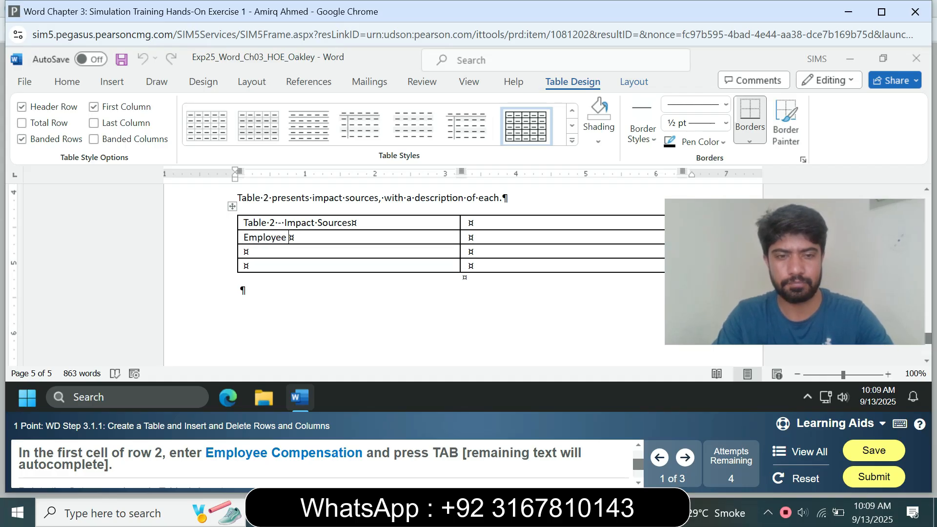
type(" Compen")
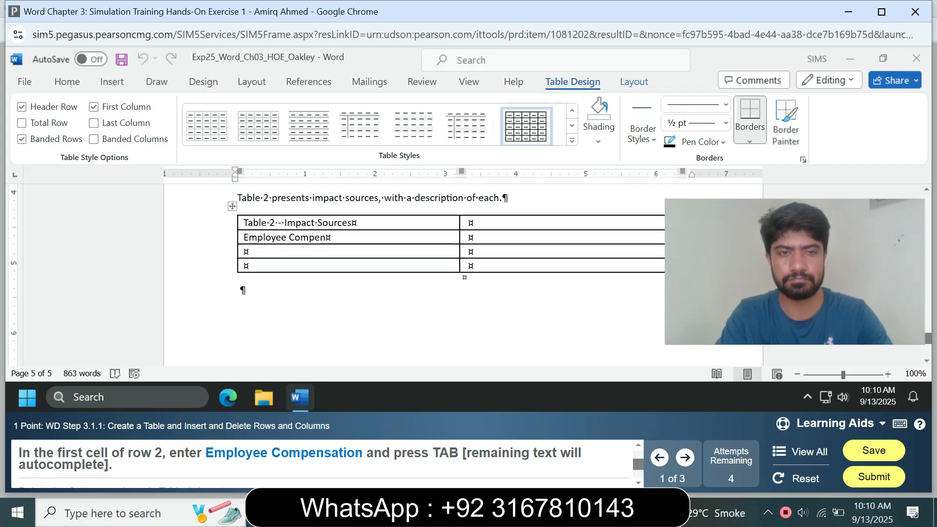
type("sation")
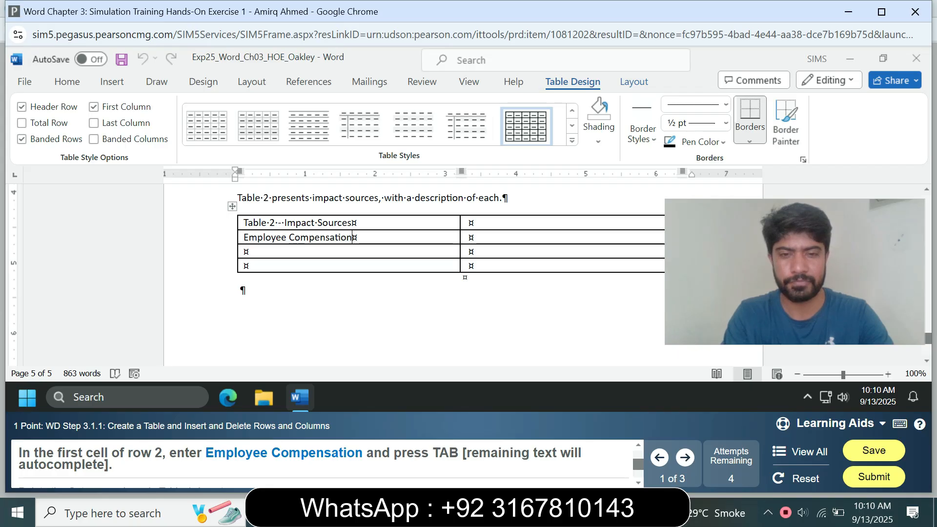
key("Tab")
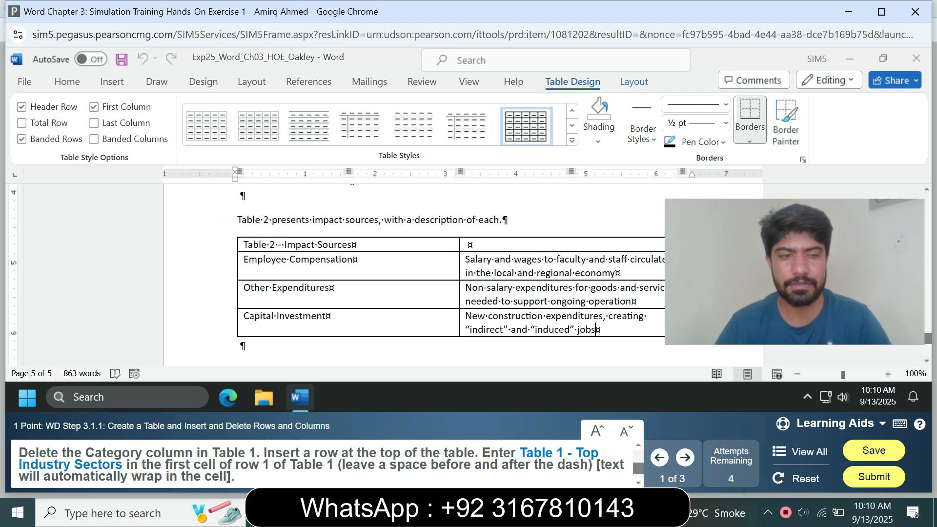
- Delete the Category column from Table 1
left_click(482, 259)
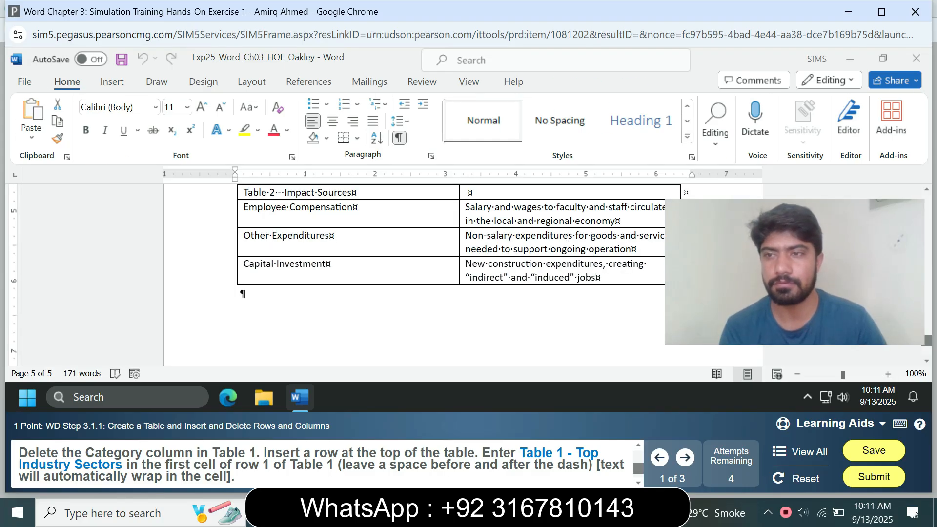
scroll(463, 268, "up", 2)
scroll(464, 273, "up", 6)
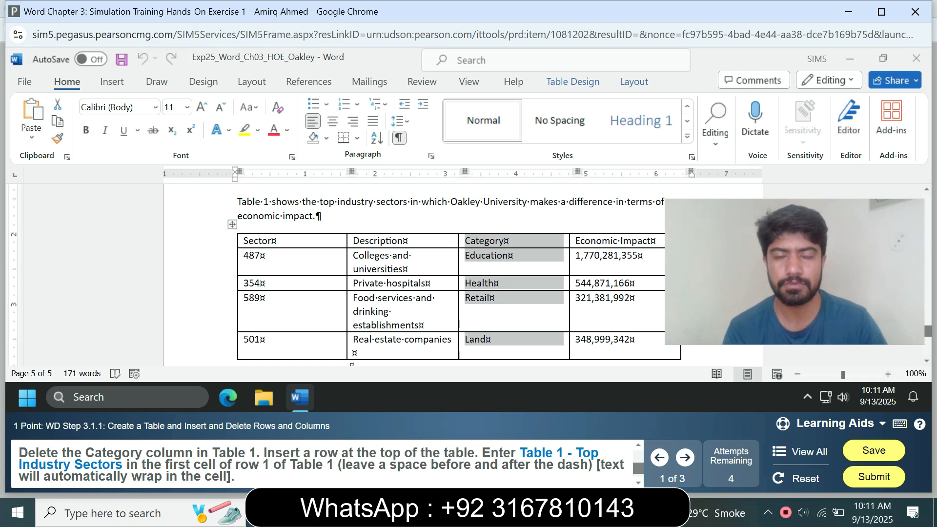
left_click(633, 81)
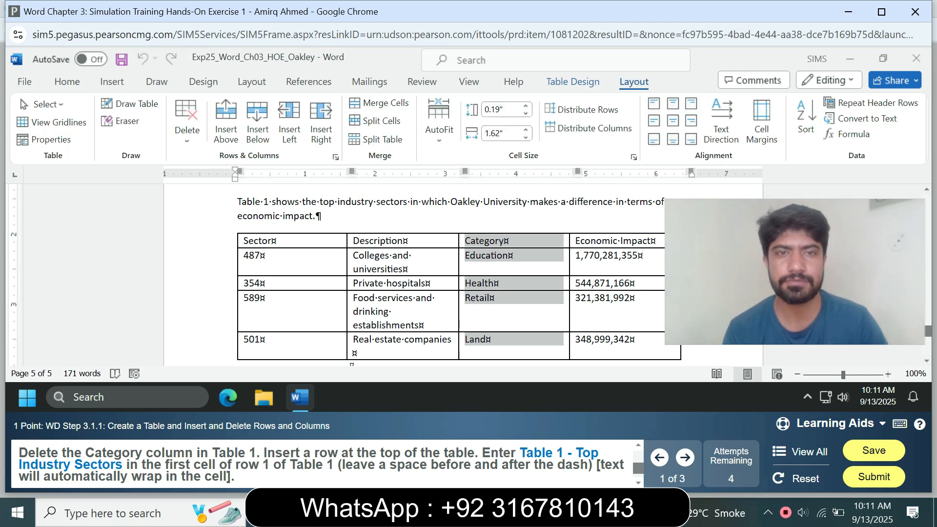
left_click(187, 124)
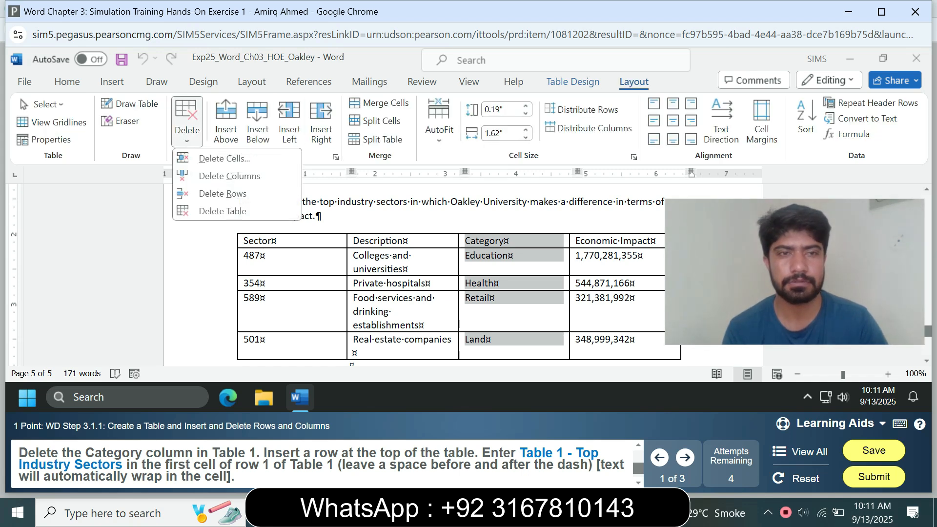
left_click(229, 176)
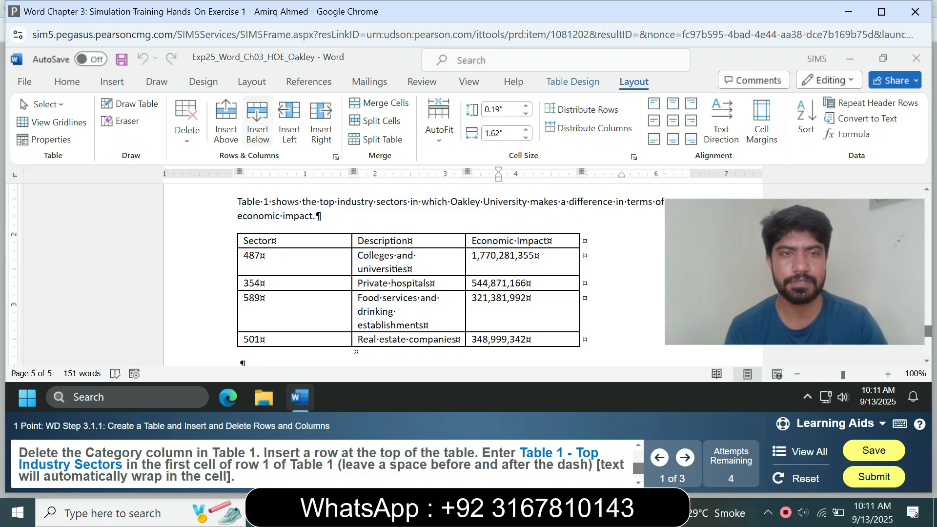
- Insert a row at the top of Table 1 and enter "Table 1 - Top Industry Sectors" in its first cell
left_click(226, 122)
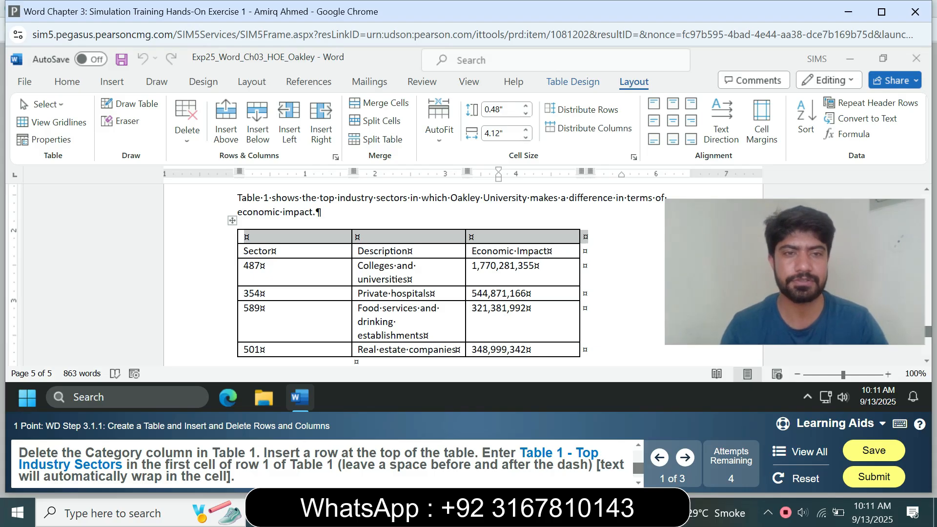
left_click(246, 237)
type("T")
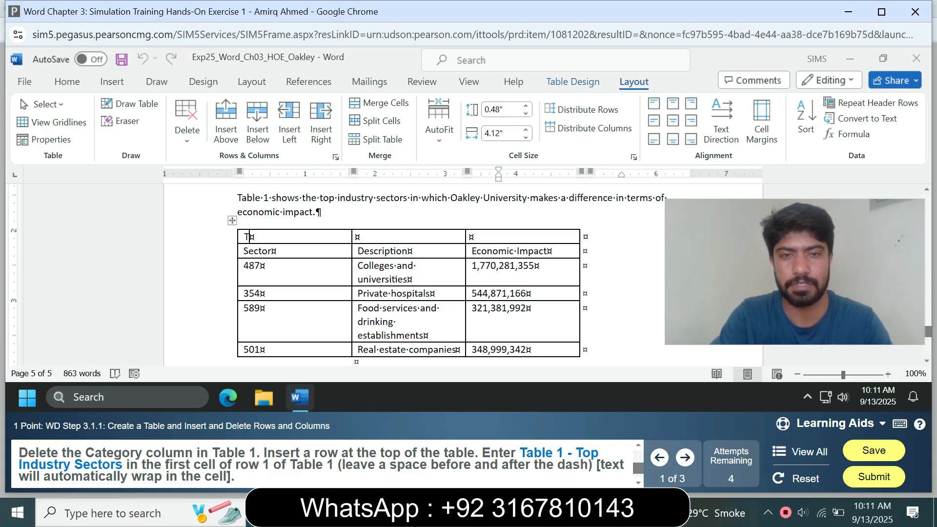
type("able")
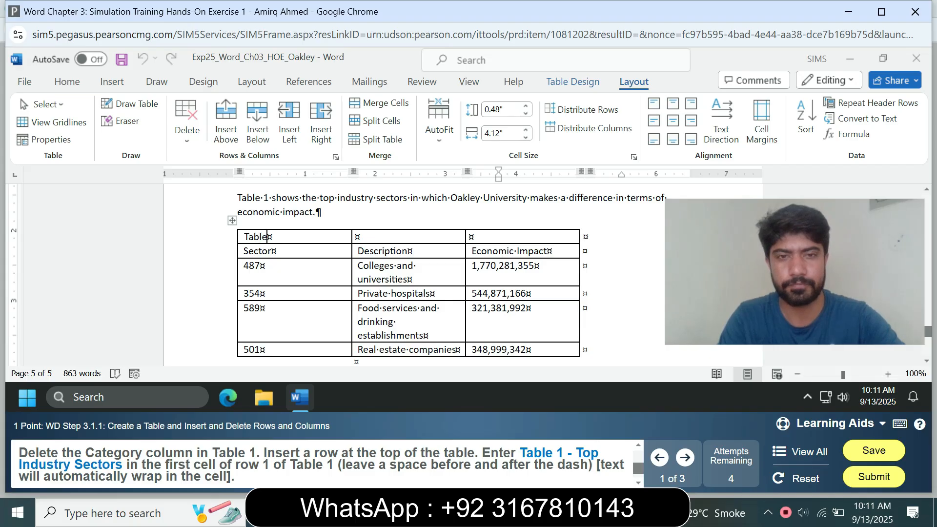
type(" 1")
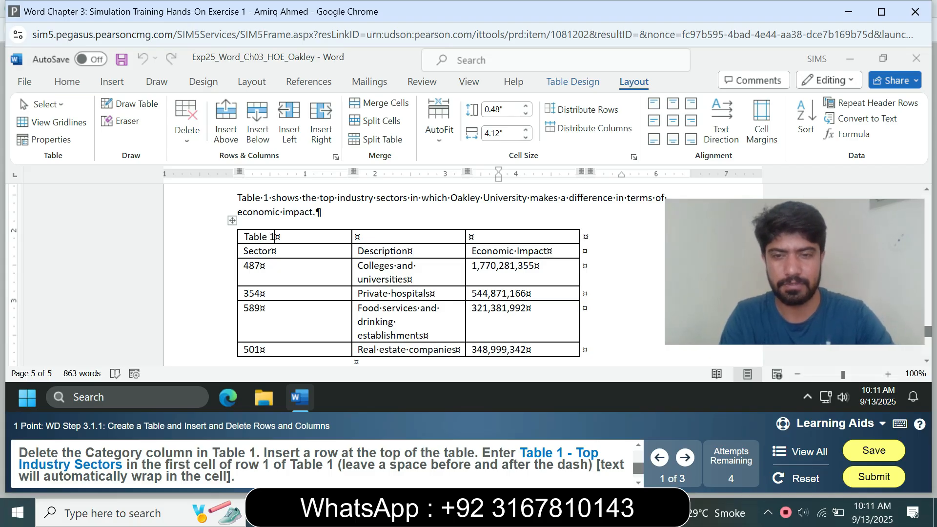
type(" - Top In")
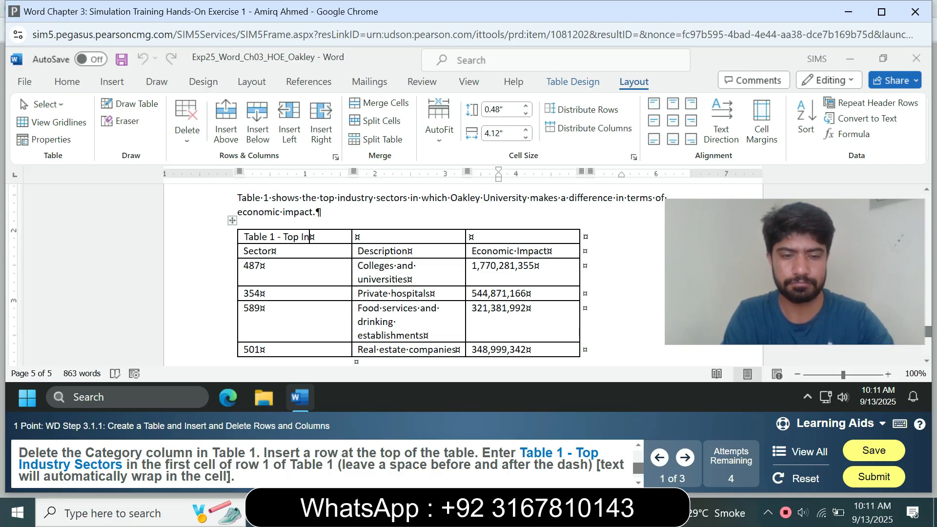
type("du")
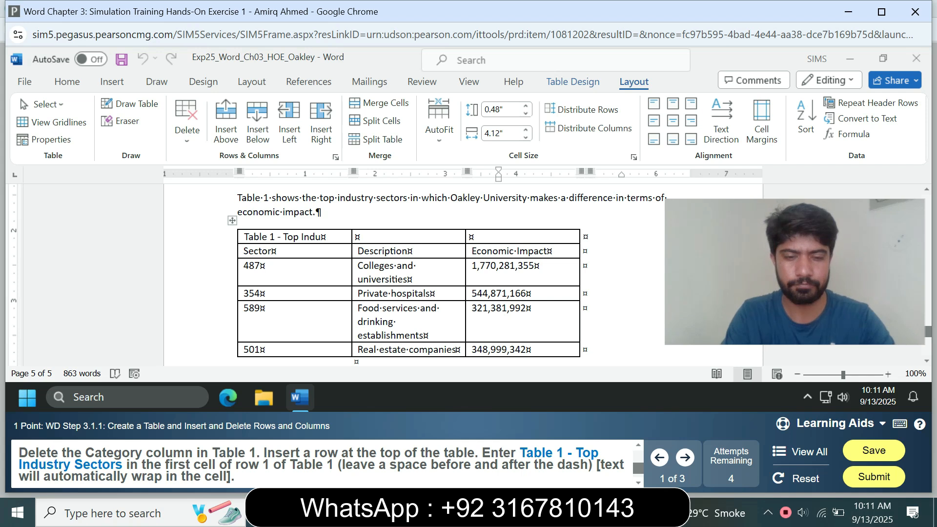
type("stry ")
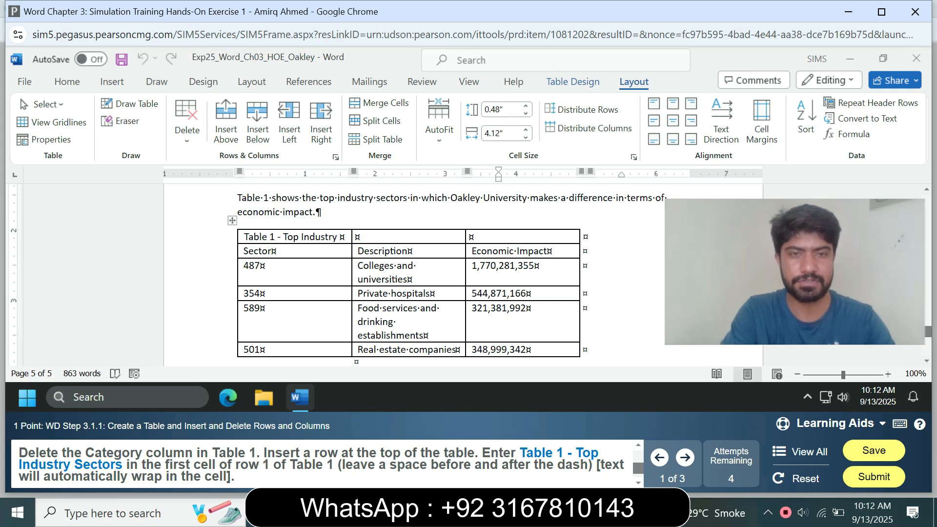
type("Sectors")
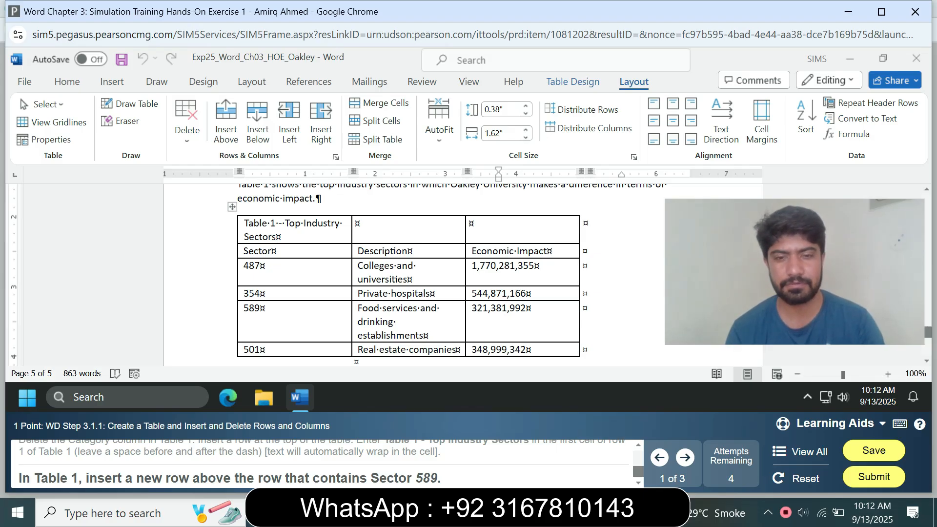
- Insert a new row above the Sector 589 row in Table 1
left_click(260, 308)
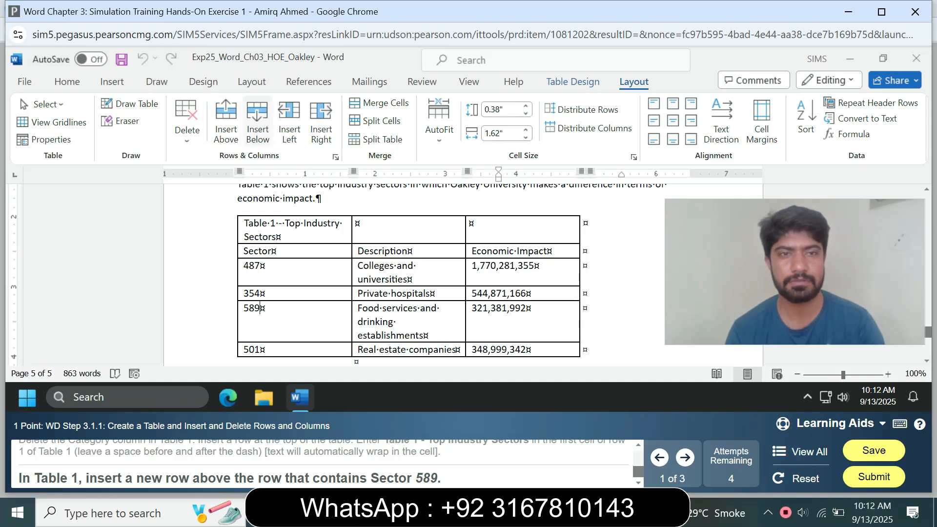
left_click(226, 122)
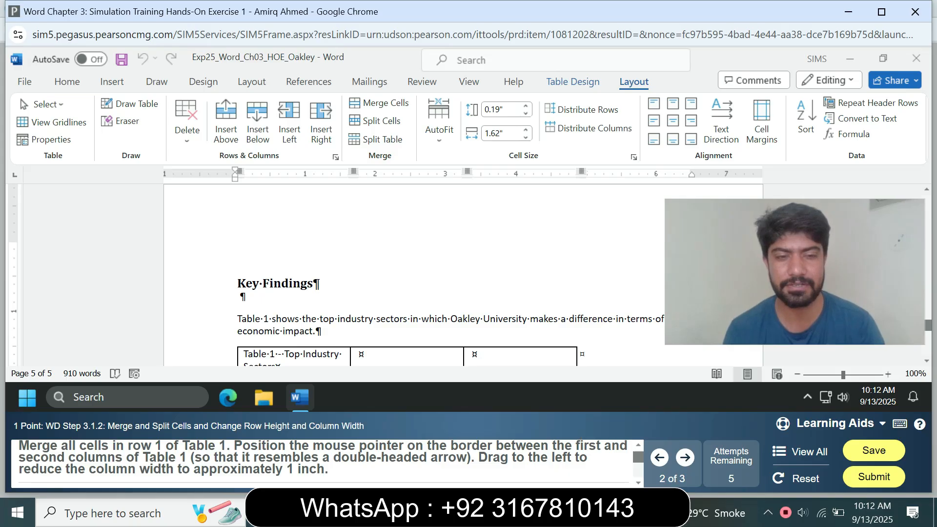
- Merge the three cells in the title row of Table 1
mouse_move(927, 325)
left_mouse_down()
mouse_move(928, 307)
mouse_move(928, 330)
left_mouse_up()
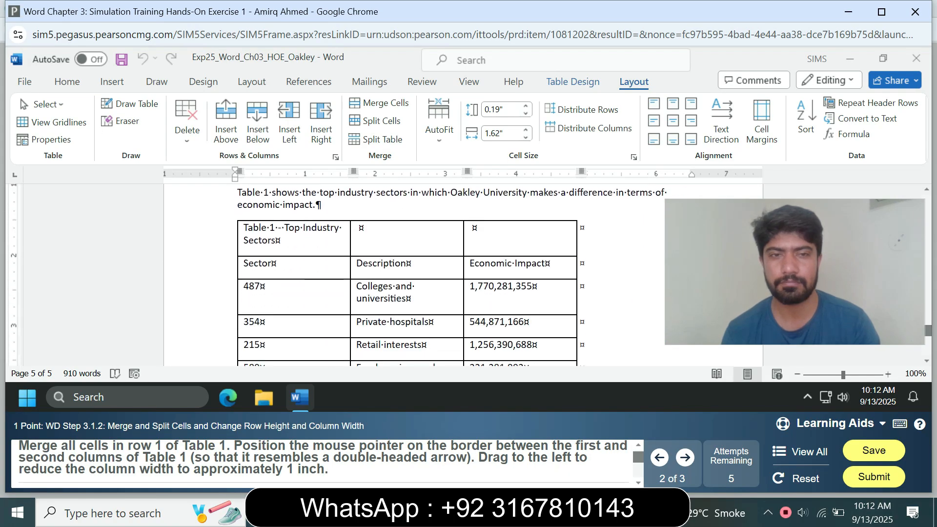
left_click_drag(244, 227, 517, 265)
left_click(521, 234)
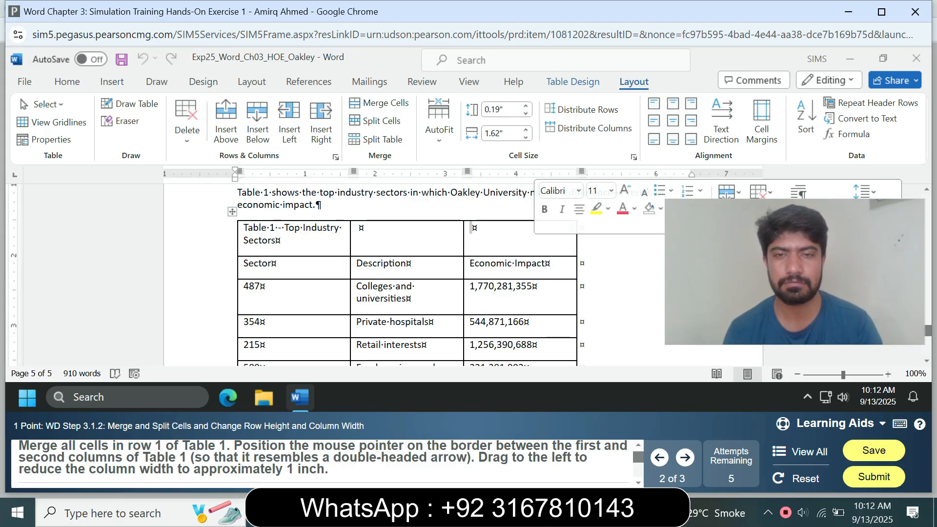
left_click_drag(518, 234, 271, 239)
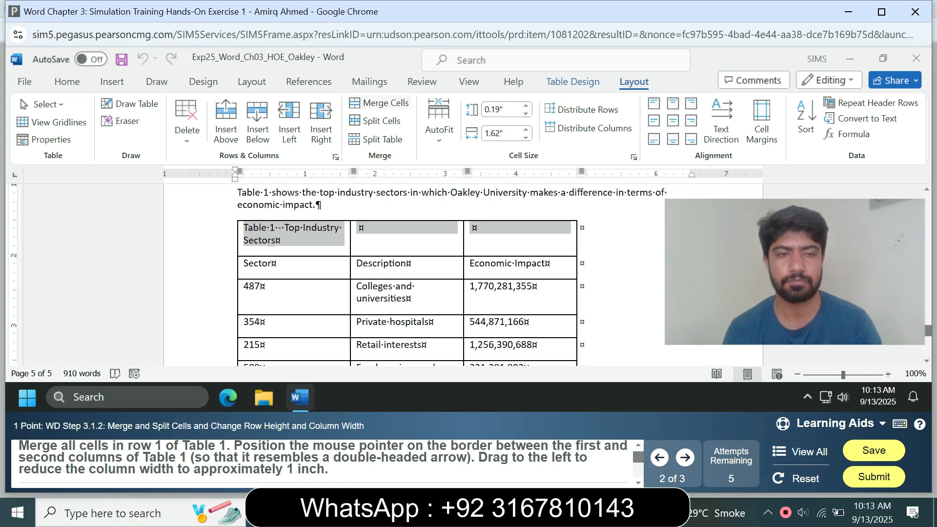
left_click(383, 103)
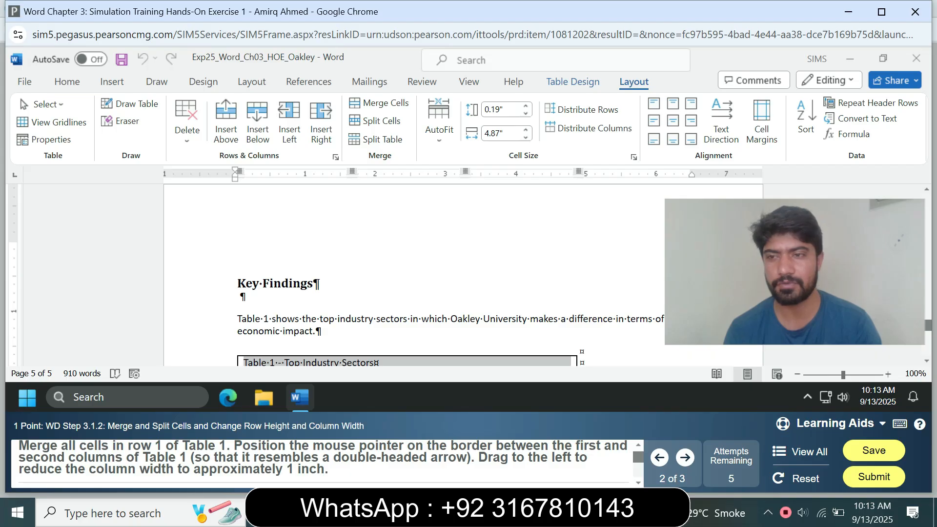
- Try to set the cell width of Table 1's merged title row to 1 inch
scroll(408, 293, "down", 3)
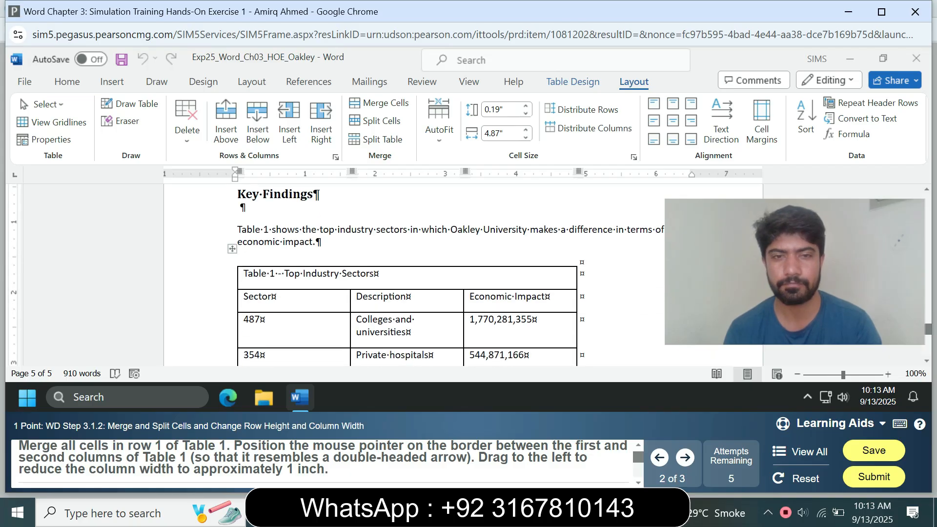
left_click_drag(375, 274, 242, 273)
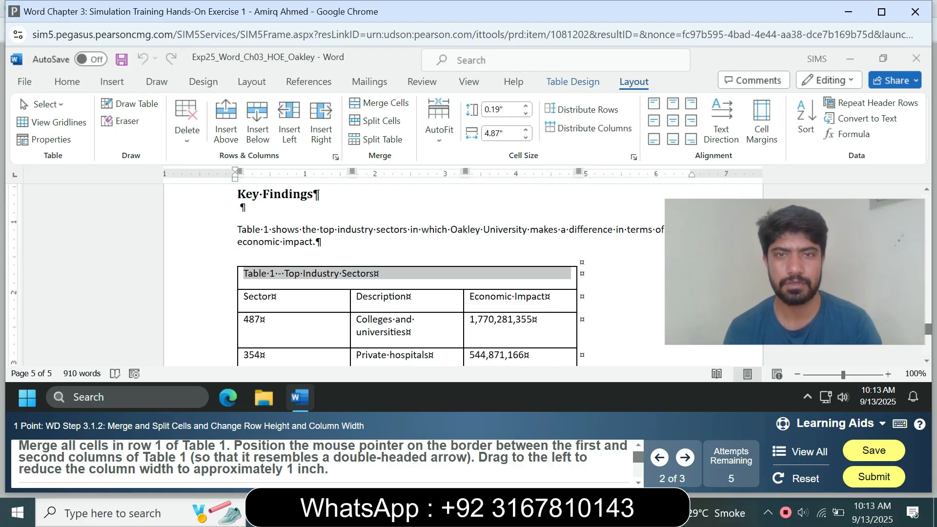
left_click(498, 134)
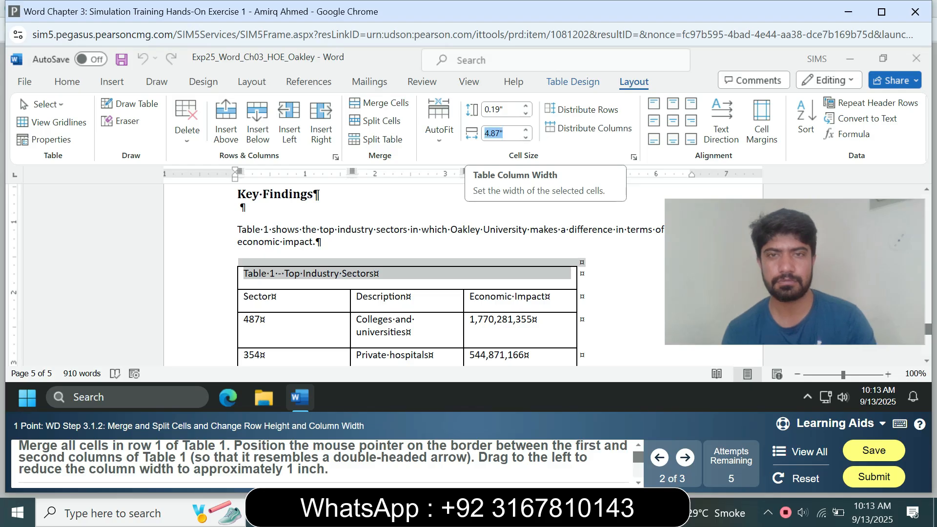
type("1")
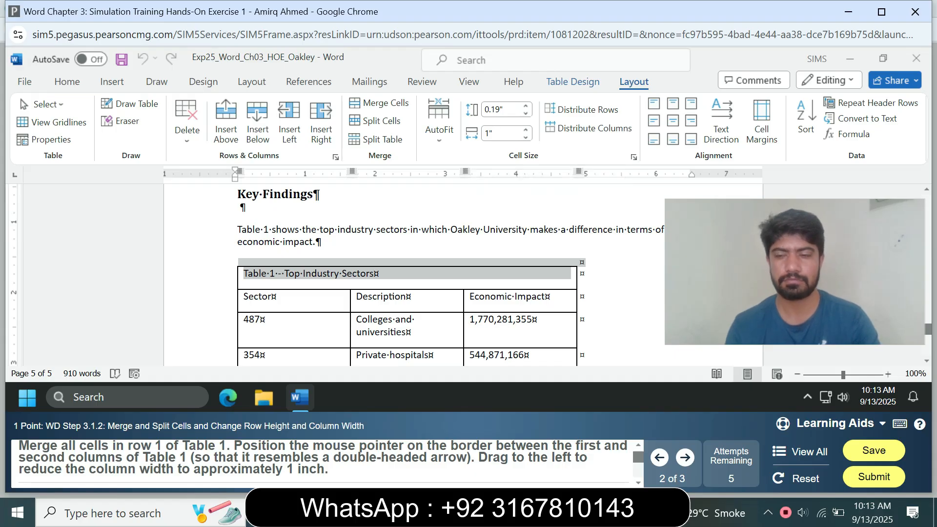
left_click(356, 273)
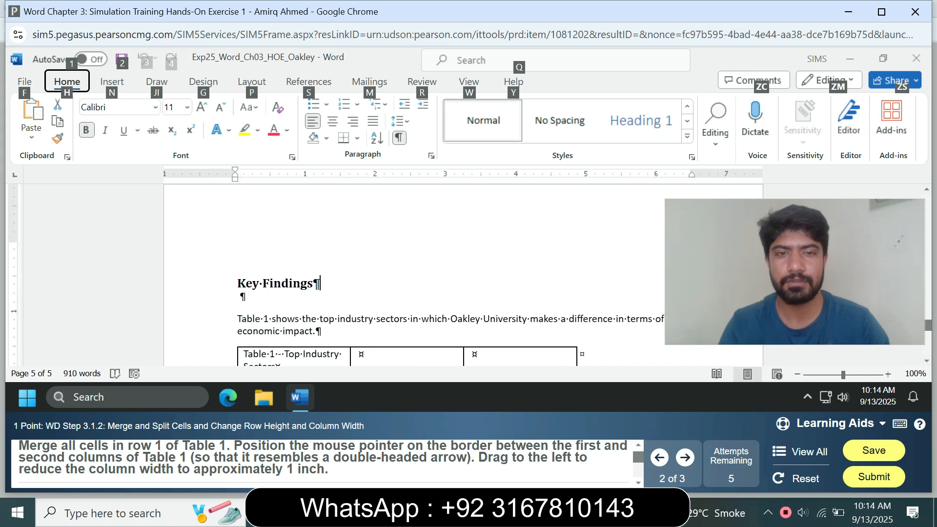
- Merge all cells in row 1 of Table 1 and narrow the table's first column to about 1 inch
key("Escape")
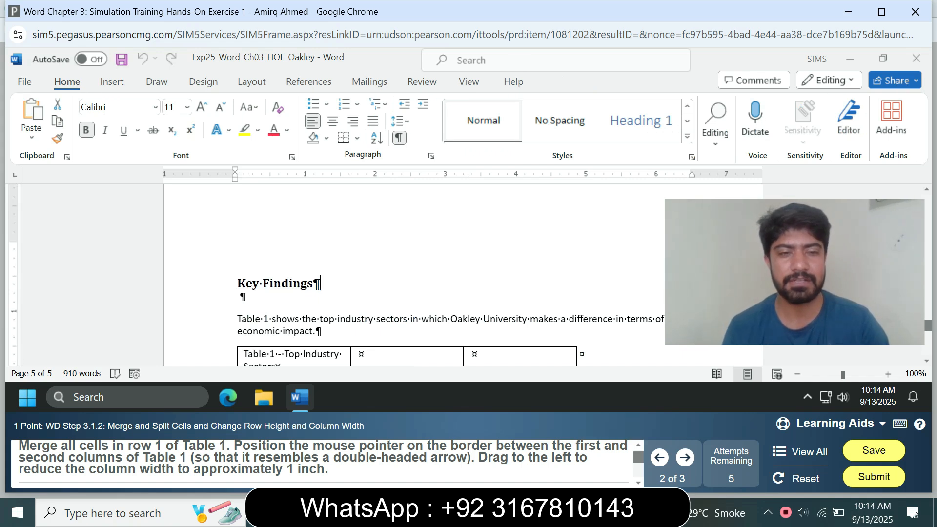
mouse_move(928, 325)
left_mouse_down()
mouse_move(928, 311)
mouse_move(928, 328)
left_mouse_up()
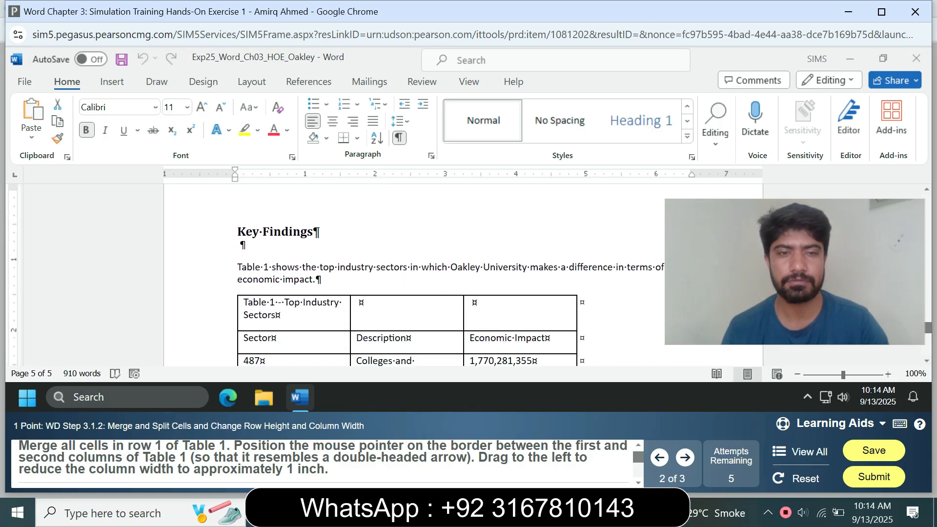
left_click(220, 311)
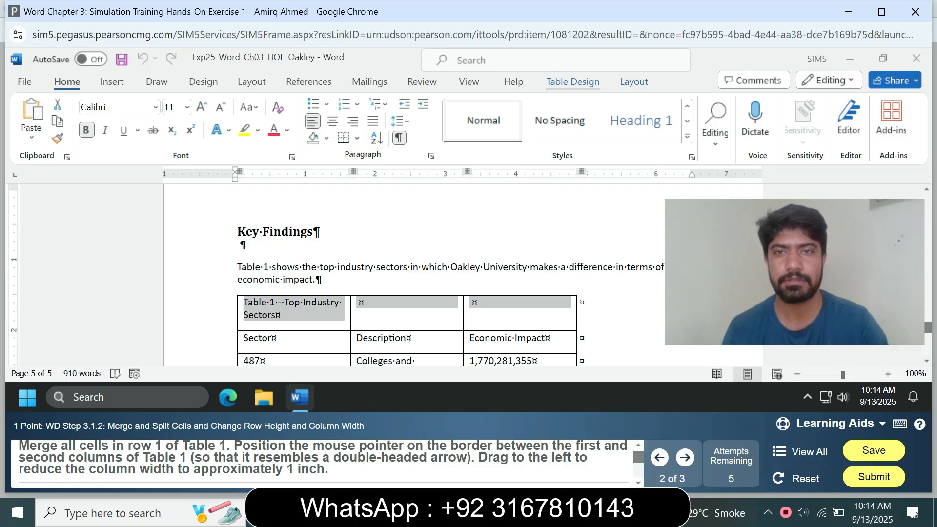
left_click(572, 82)
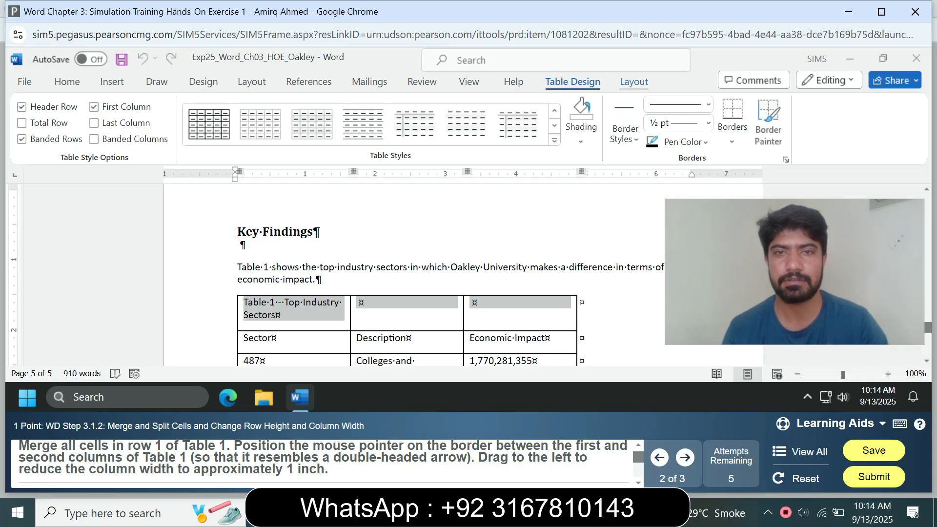
left_click(634, 81)
left_click(380, 103)
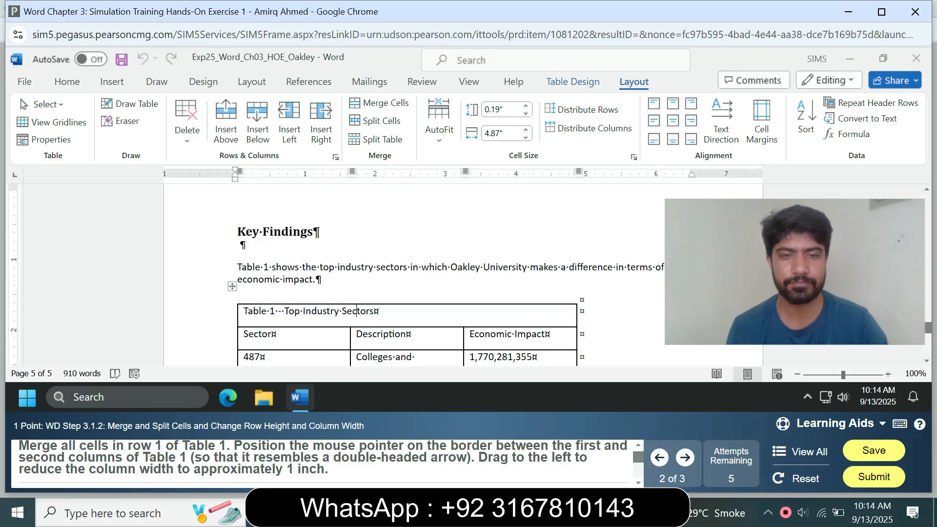
left_click_drag(350, 317, 304, 317)
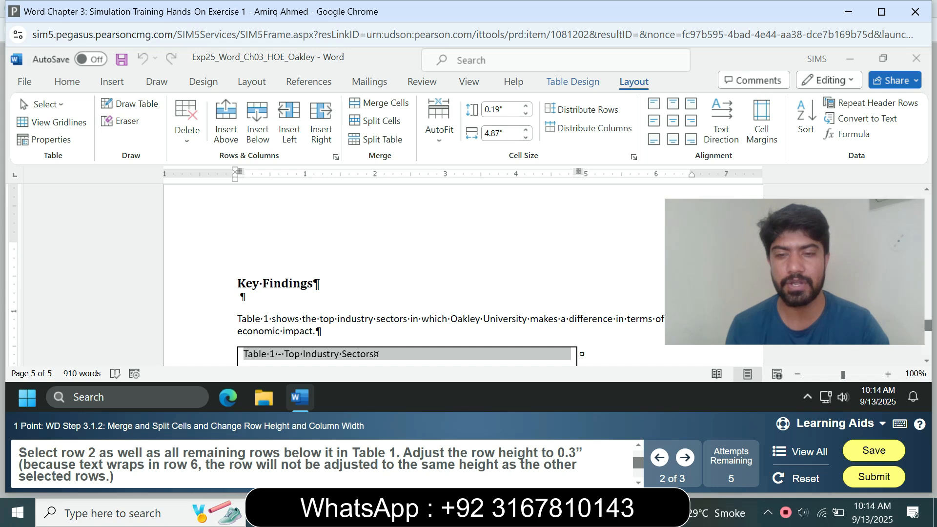
- Try to set the height of row 2, the column headings row of Table 1, to 0.3 inches
left_click_drag(928, 325, 928, 334)
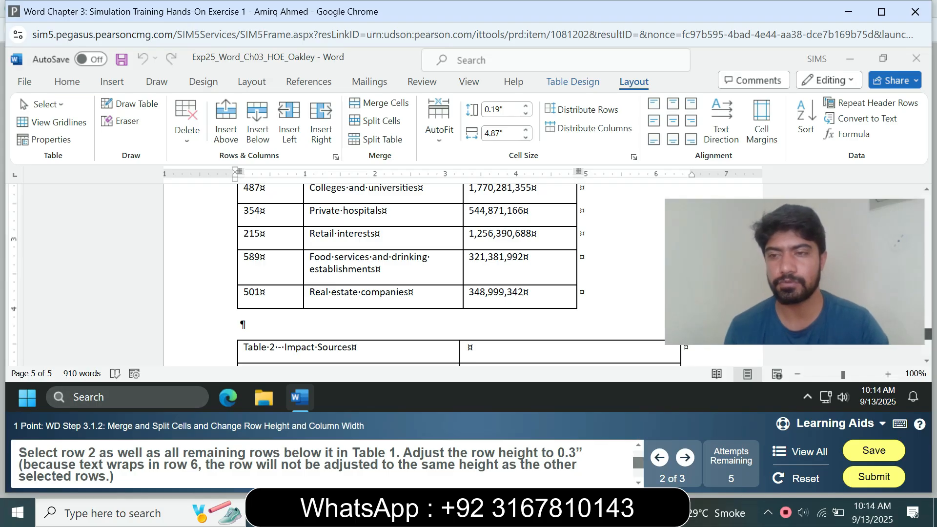
scroll(405, 273, "up", 5)
scroll(405, 273, "down", 3)
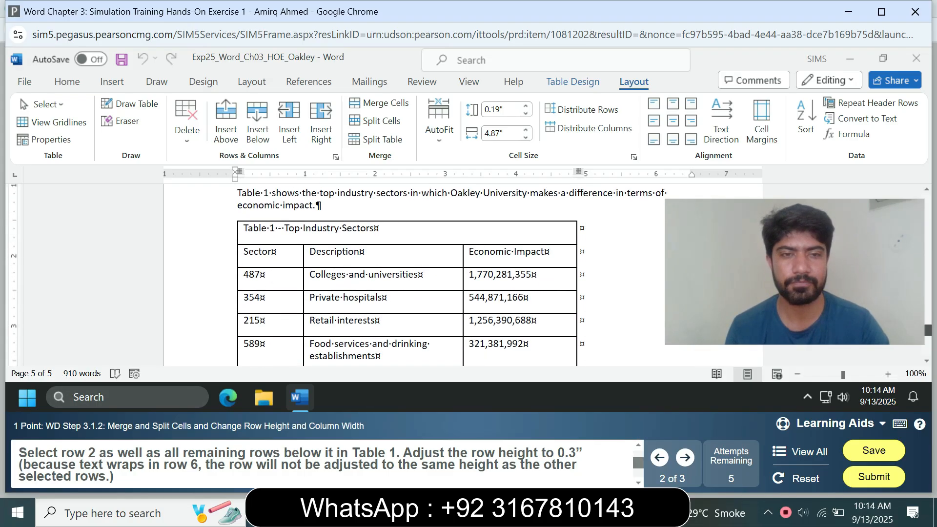
left_click(222, 253)
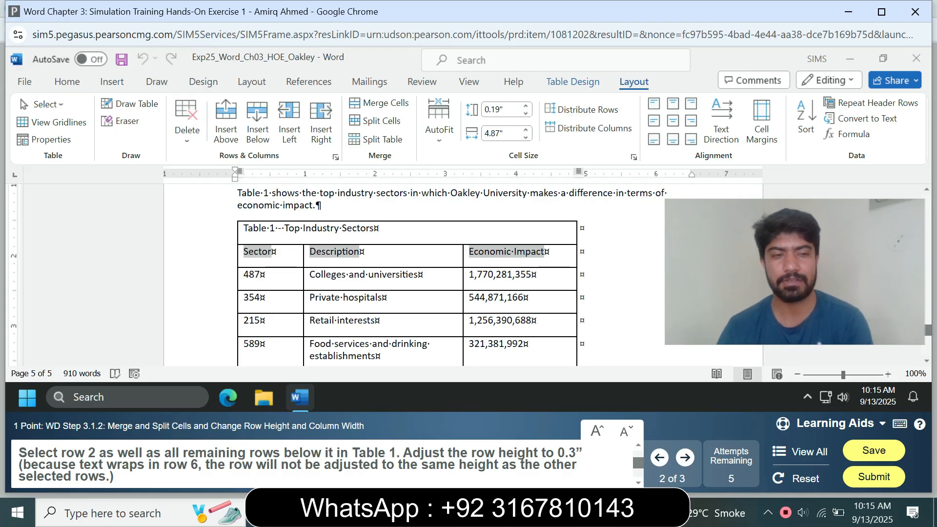
left_click(317, 206)
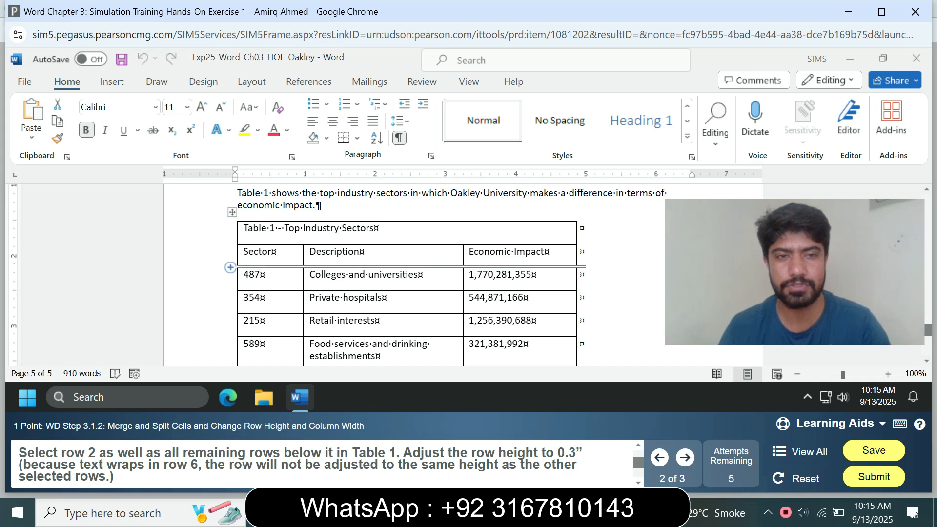
left_click(233, 253)
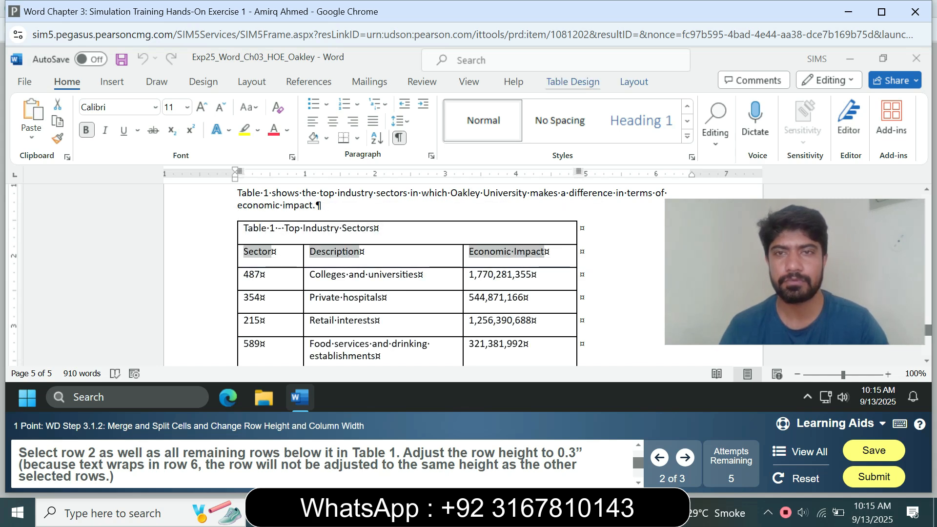
left_click(572, 82)
left_click(633, 82)
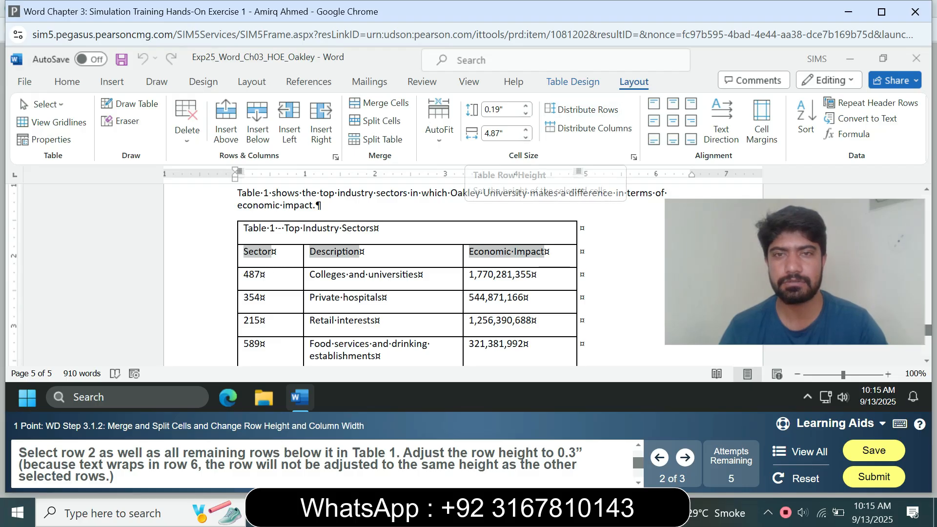
left_click(503, 109)
type("0.3")
key("Return")
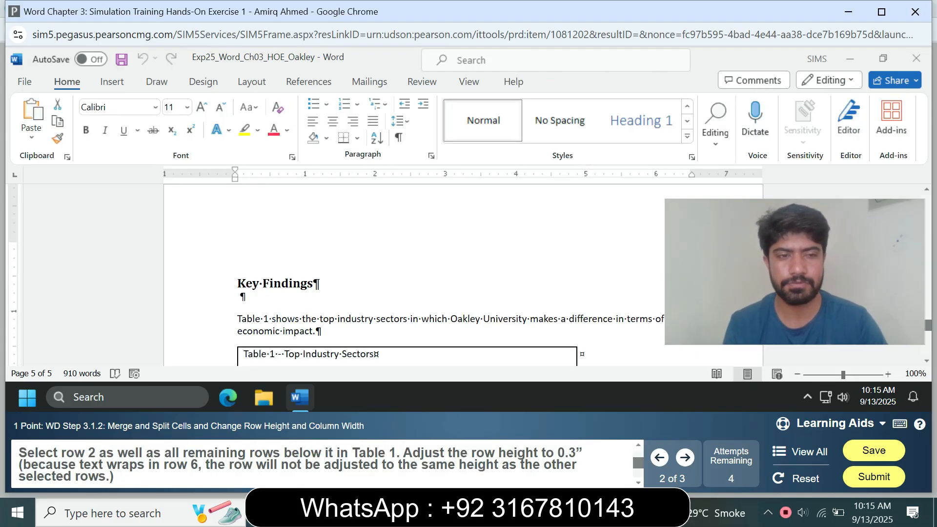
- Select row 2 and all rows below it in Table 1 and set their row height to 0.3 inches
scroll(463, 273, "down", 7)
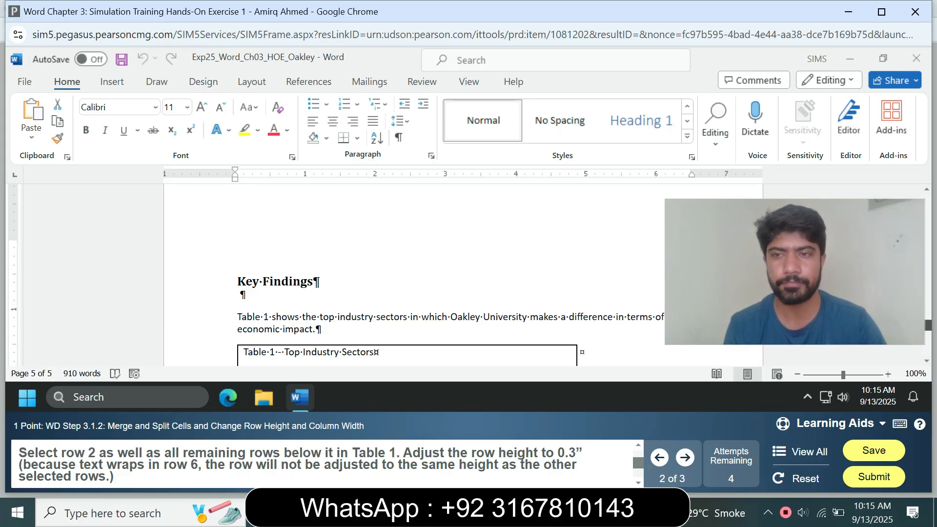
left_click(244, 212)
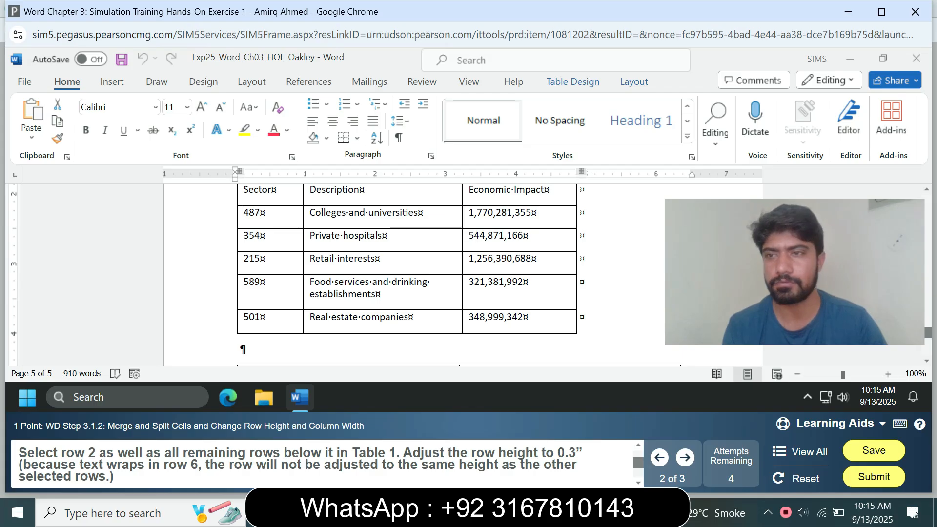
scroll(407, 273, "up", 1)
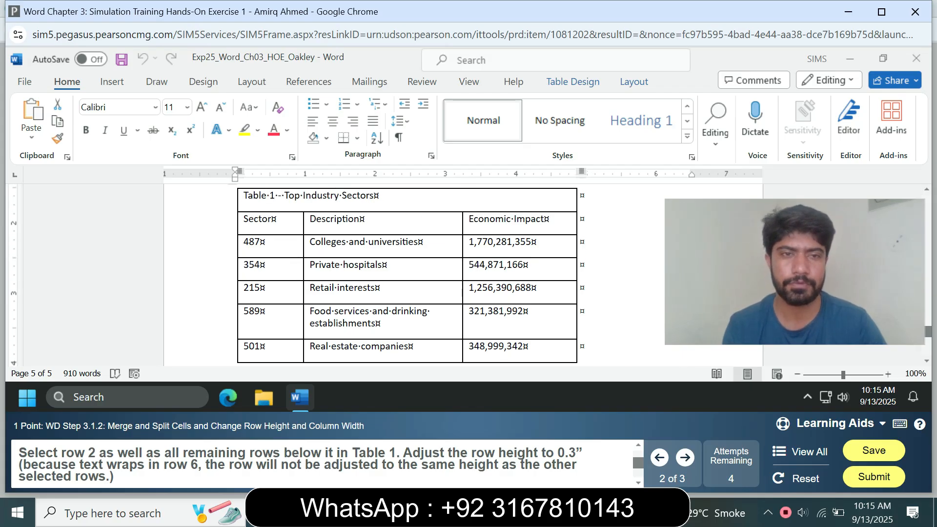
left_click_drag(244, 219, 527, 347)
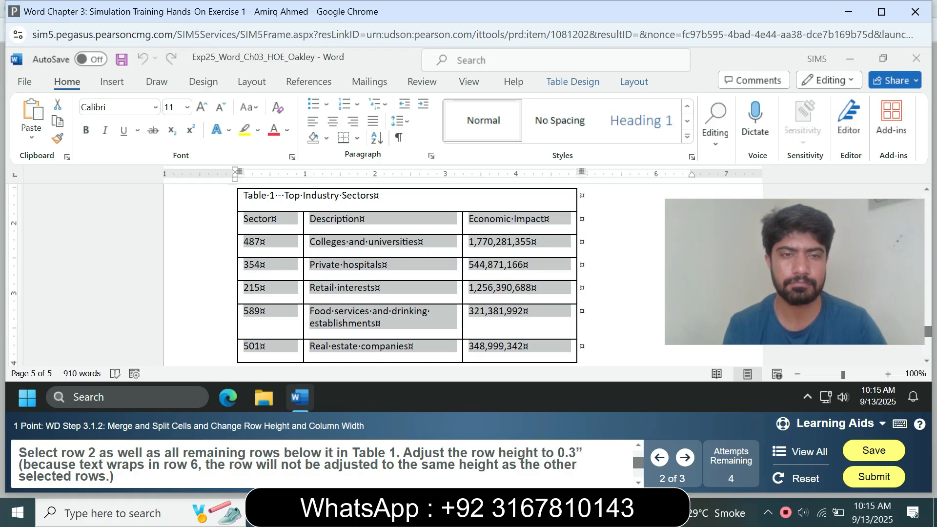
left_click(634, 81)
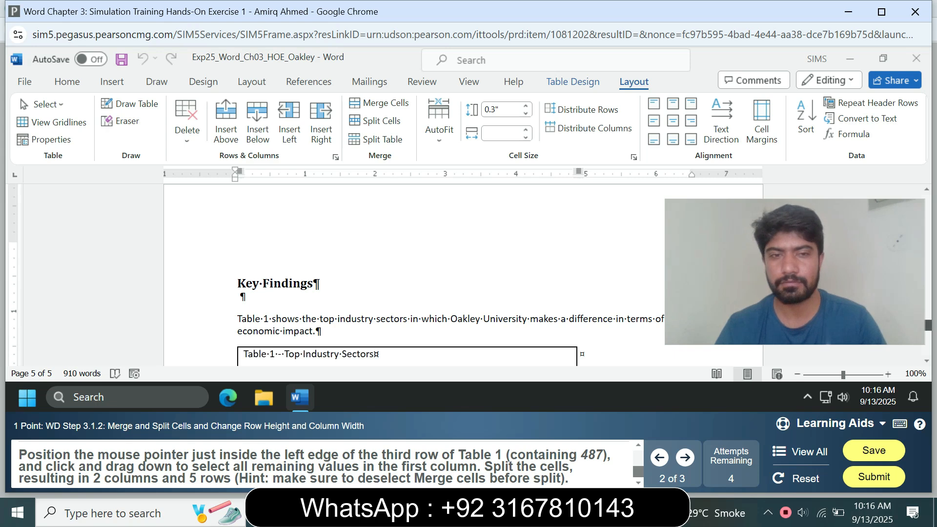
scroll(463, 273, "up", 10)
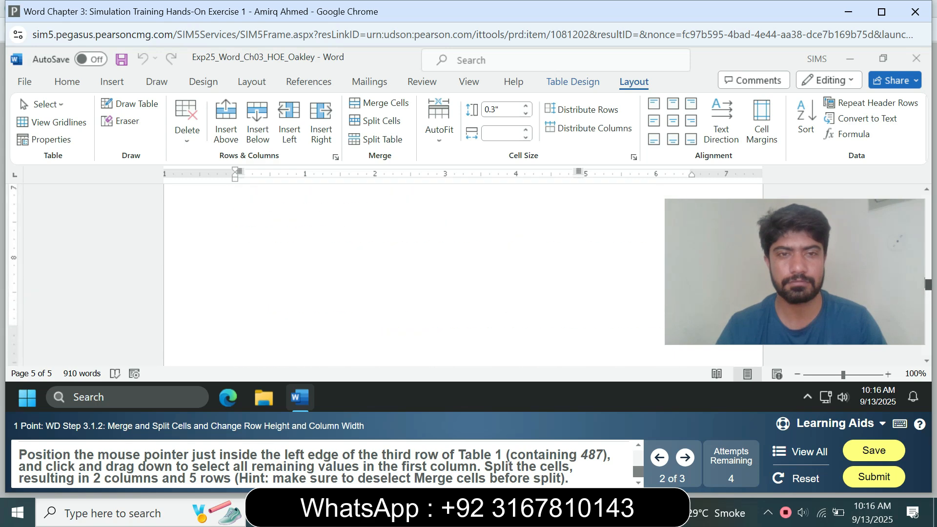
scroll(463, 274, "up", 20)
scroll(464, 273, "down", 4)
scroll(463, 273, "down", 20)
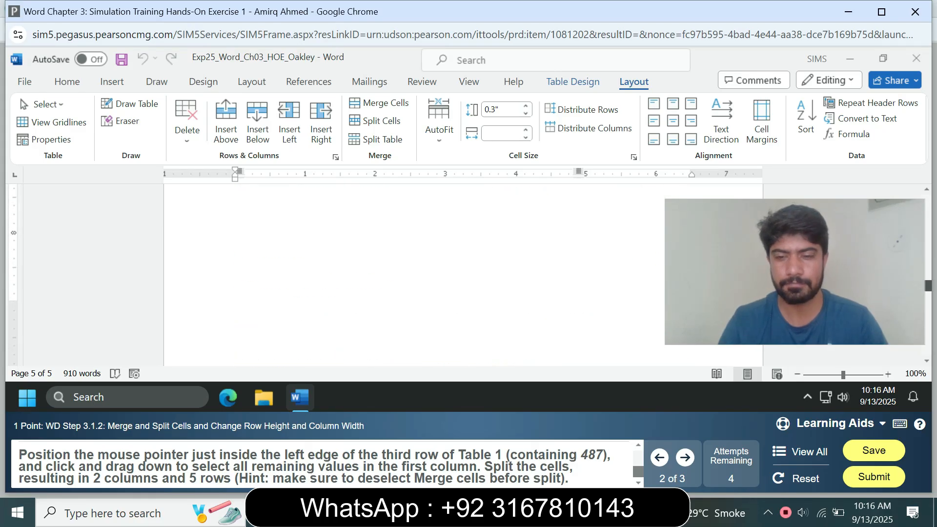
left_click(464, 324)
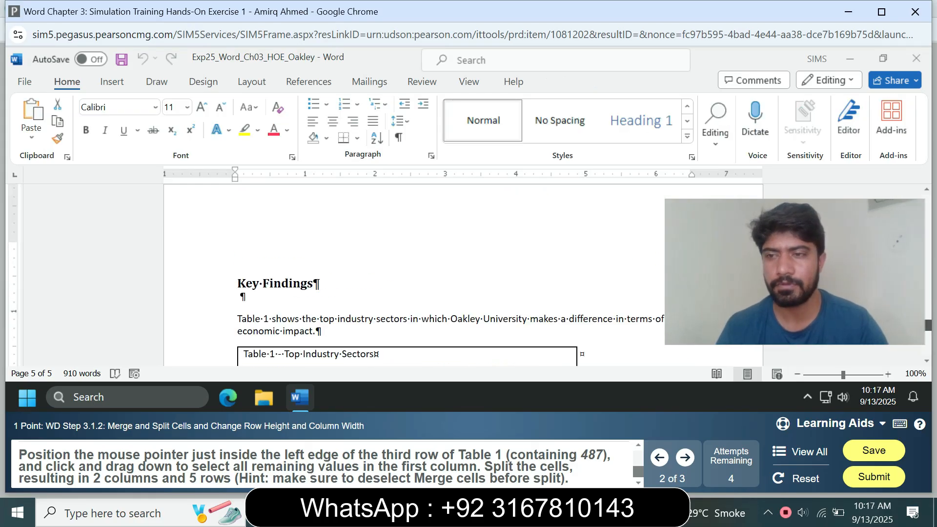
- Try to split the cell containing 501 in the first column of Table 1
scroll(464, 273, "down", 10)
scroll(464, 273, "up", 4)
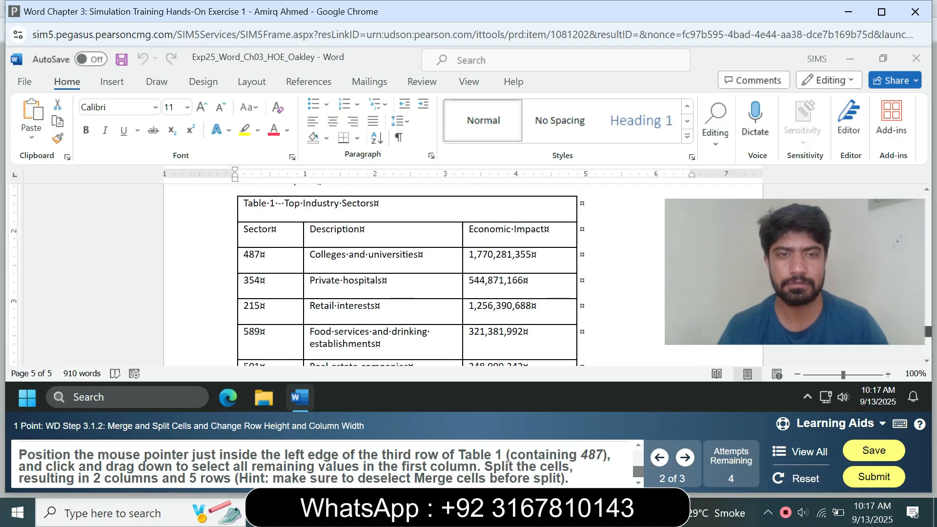
left_click_drag(243, 229, 252, 363)
left_click(270, 232)
left_click(270, 267)
left_click(253, 278)
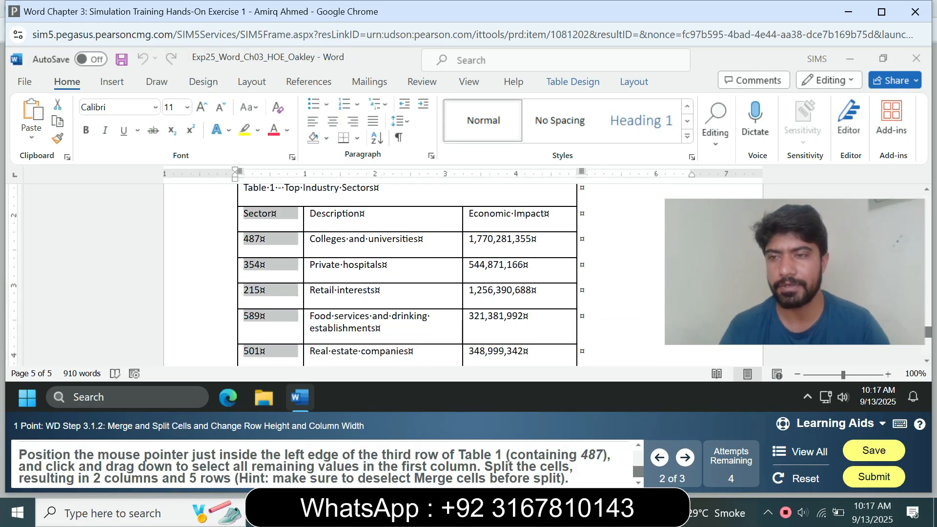
double_click(252, 352)
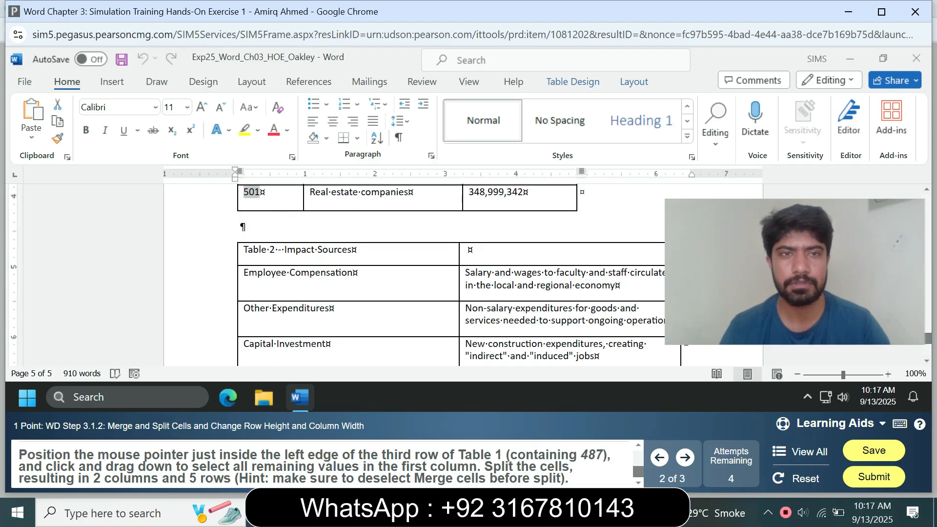
left_click(572, 82)
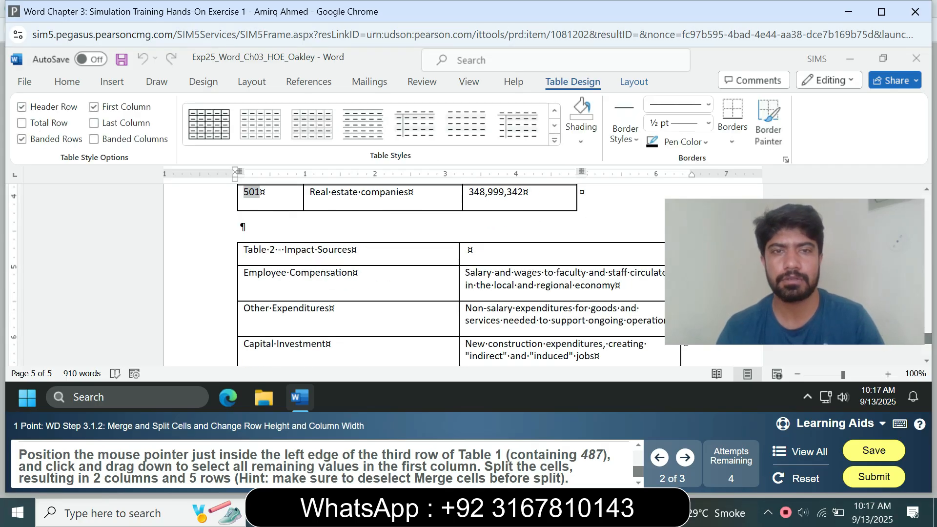
left_click(634, 81)
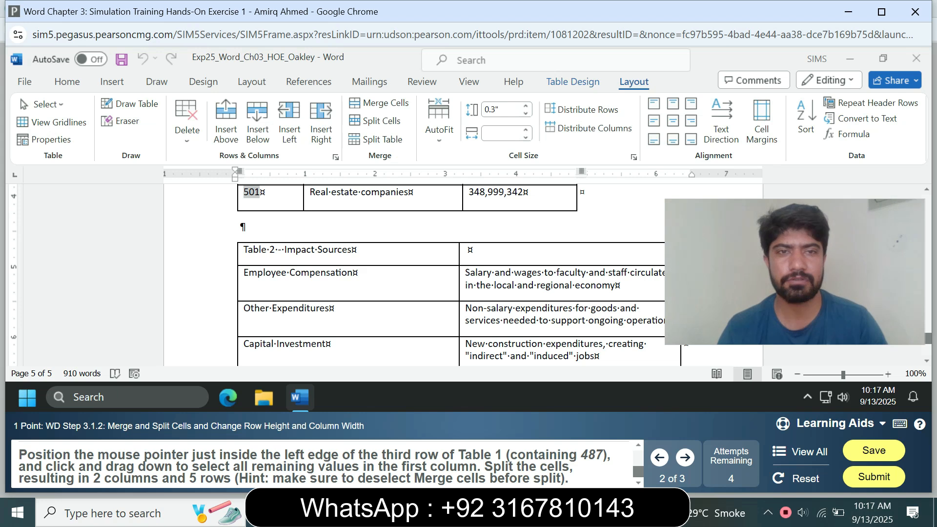
left_click(380, 121)
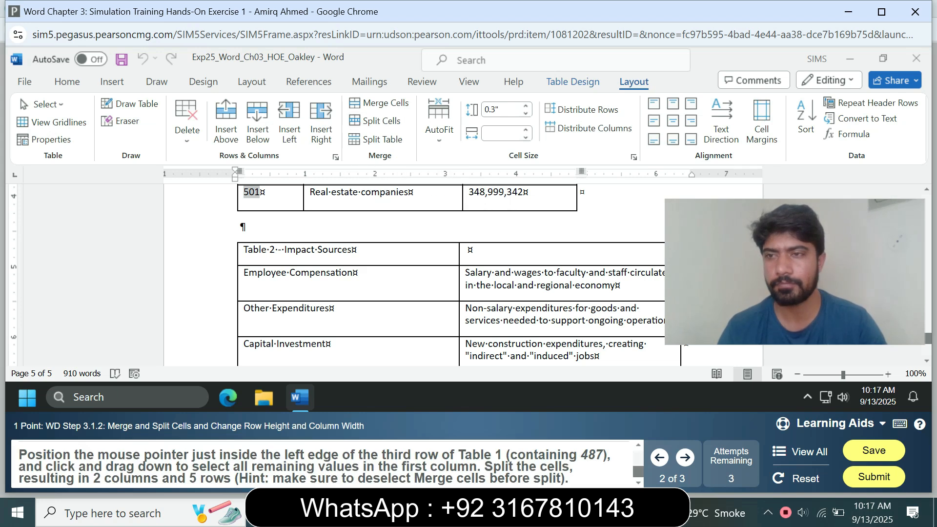
- Try to split the Sector and Description cells in the data rows of Table 1
scroll(468, 273, "up", 6)
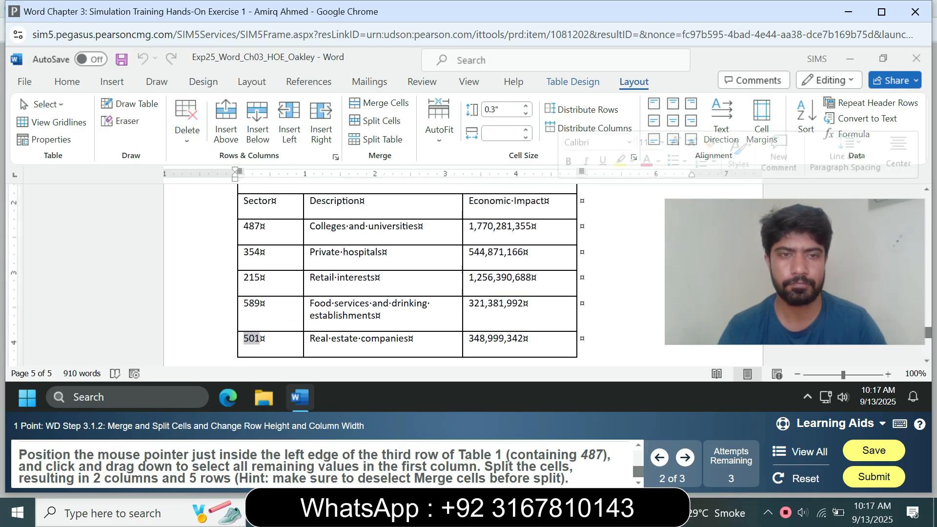
left_click_drag(244, 231, 241, 360)
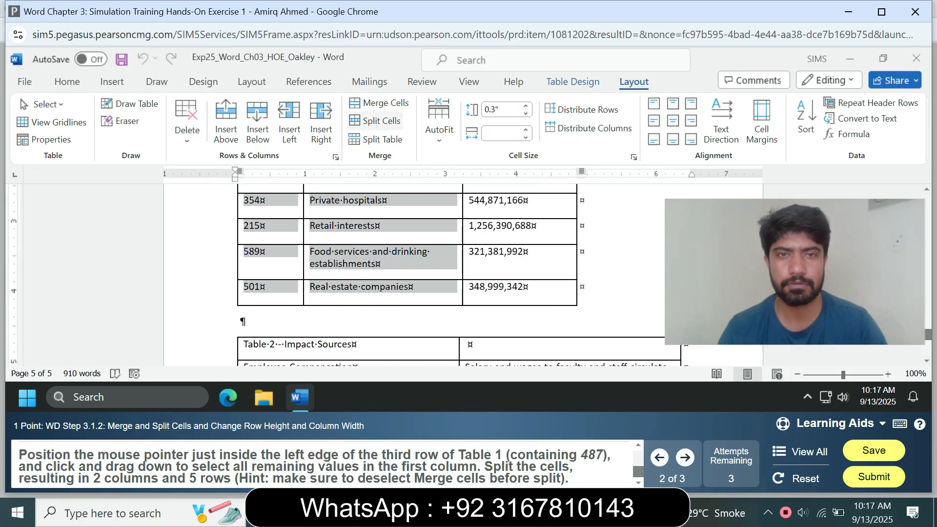
left_click(375, 120)
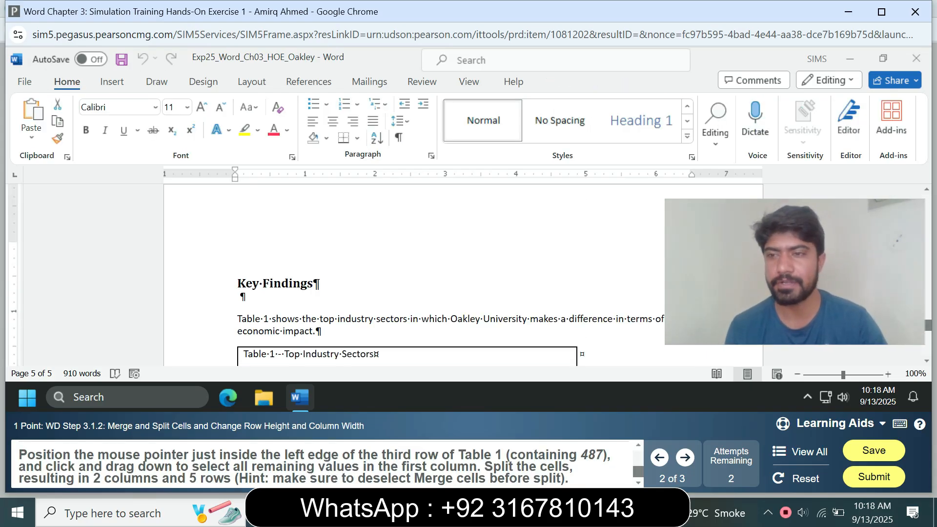
- Split the first-column cells of Table 1 from 487 down to 501 into 2 columns, without merging the cells before the split
scroll(463, 273, "down", 6)
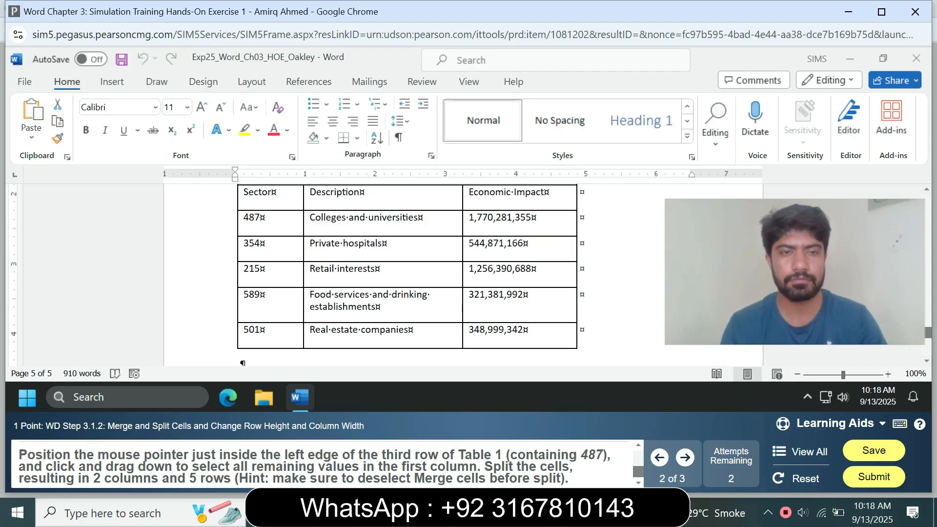
left_click_drag(243, 218, 272, 332)
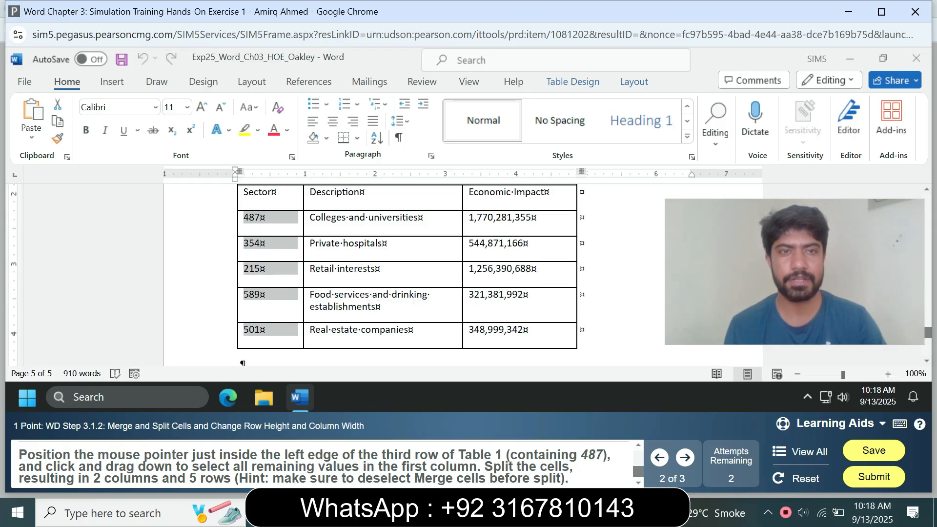
left_click(634, 82)
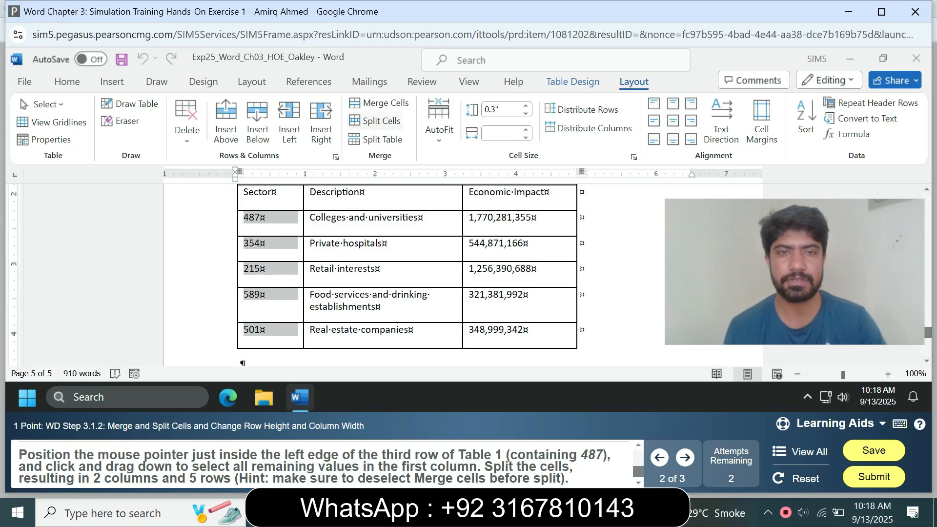
left_click(375, 121)
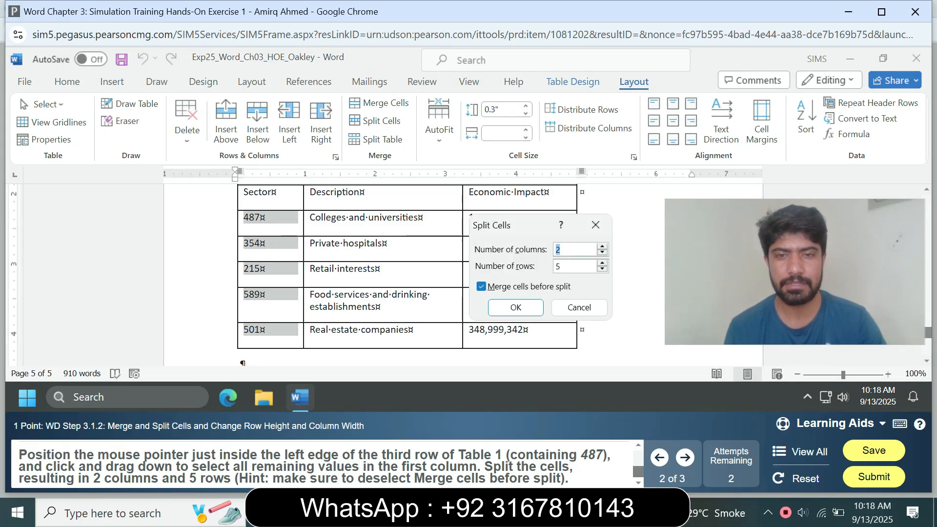
left_click(481, 286)
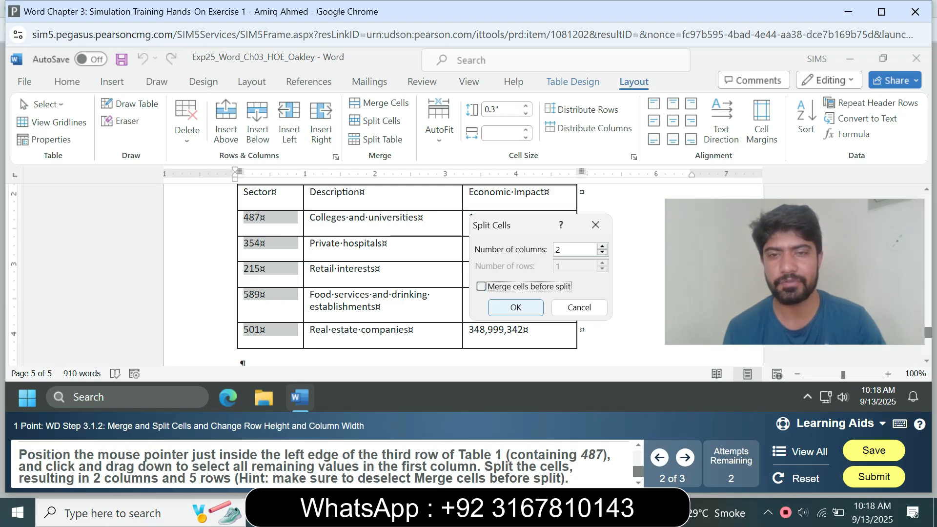
left_click(516, 308)
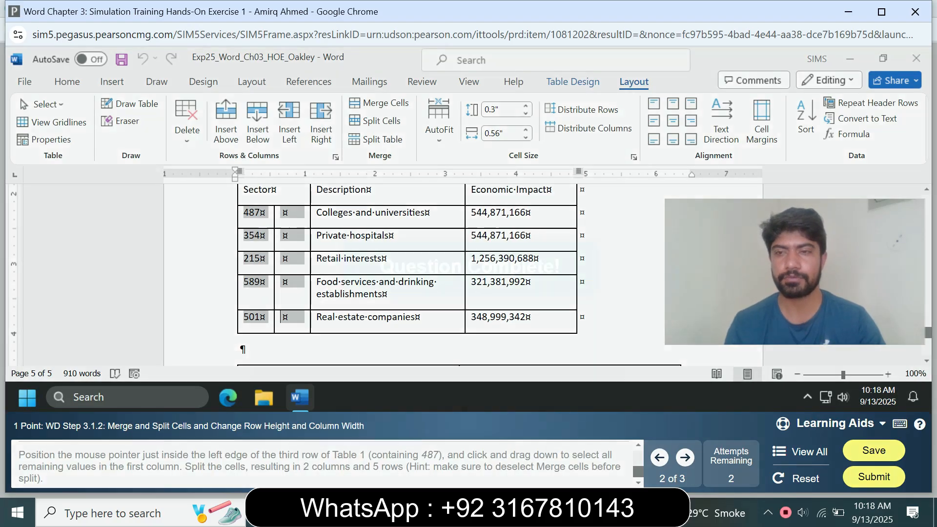